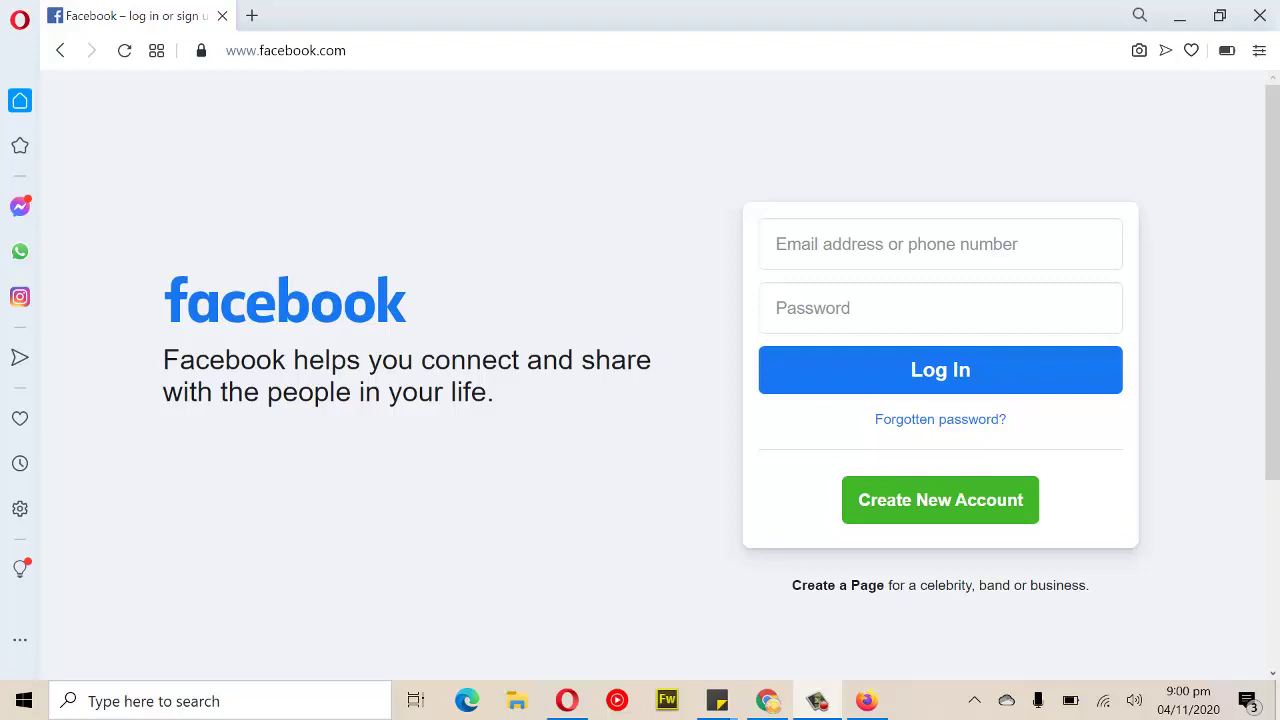
Step: Log in to Facebook with the account's phone number and password
left_click(972, 246)
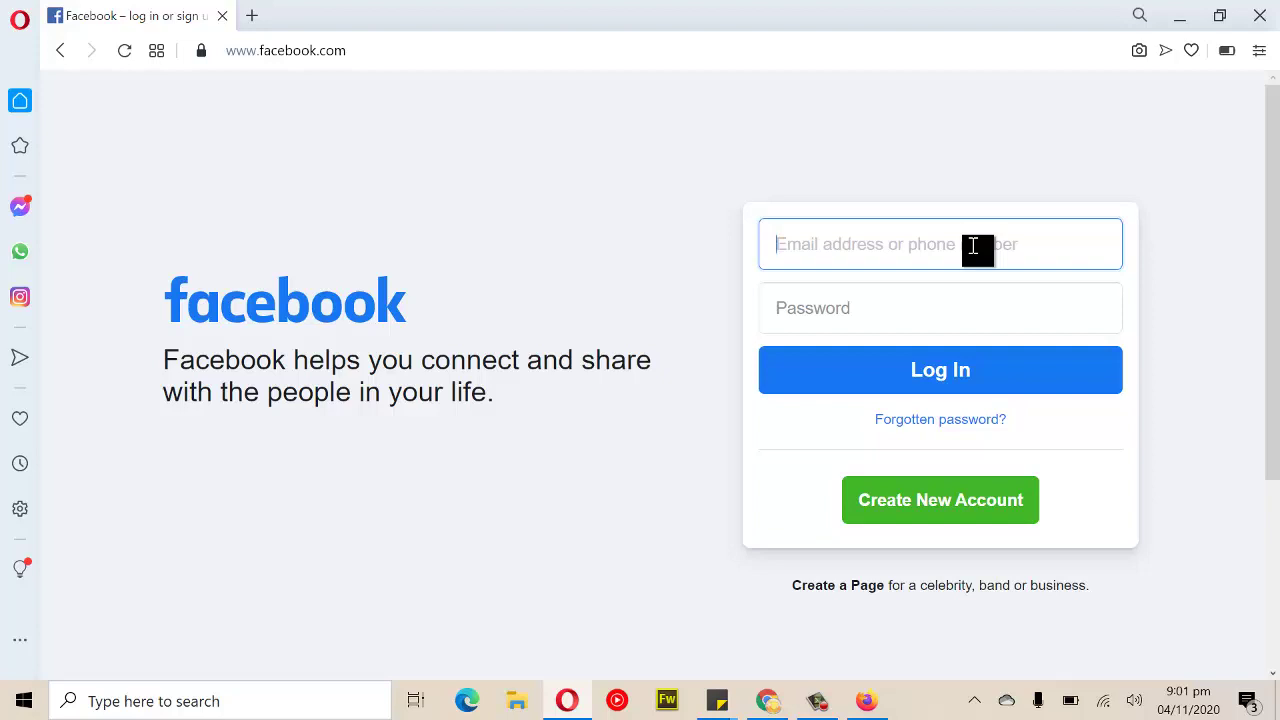
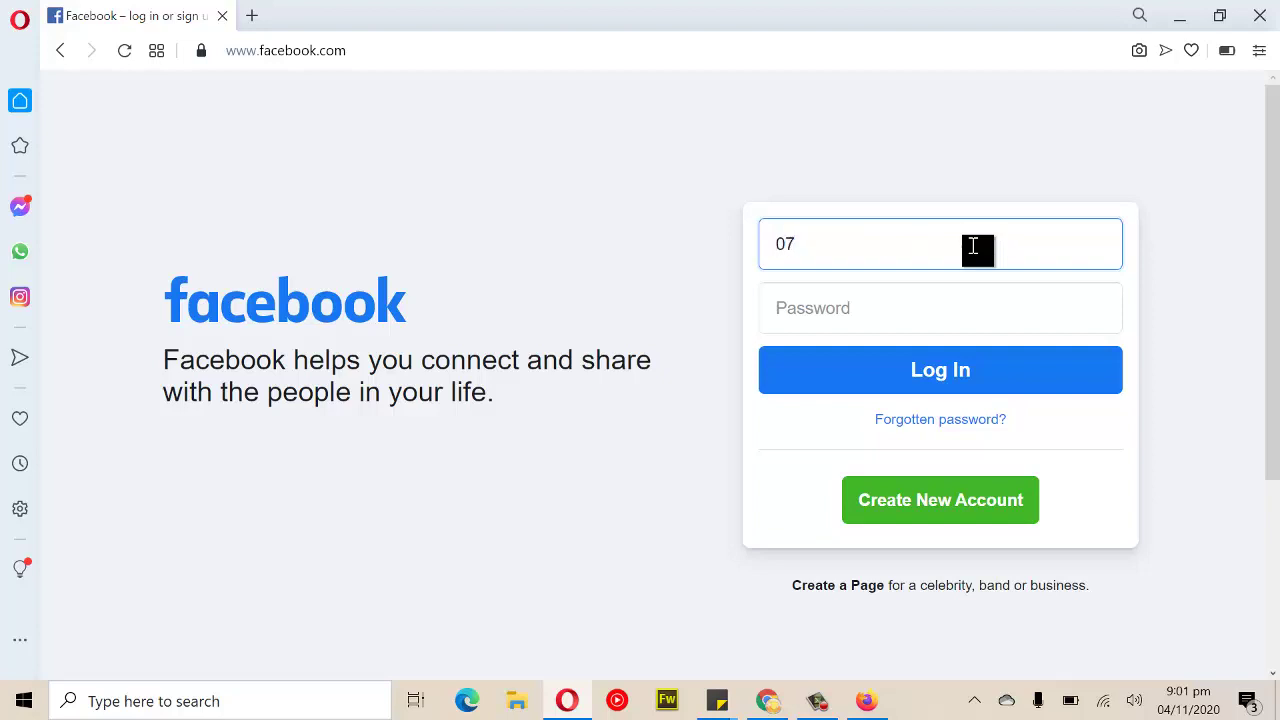
key("Tab")
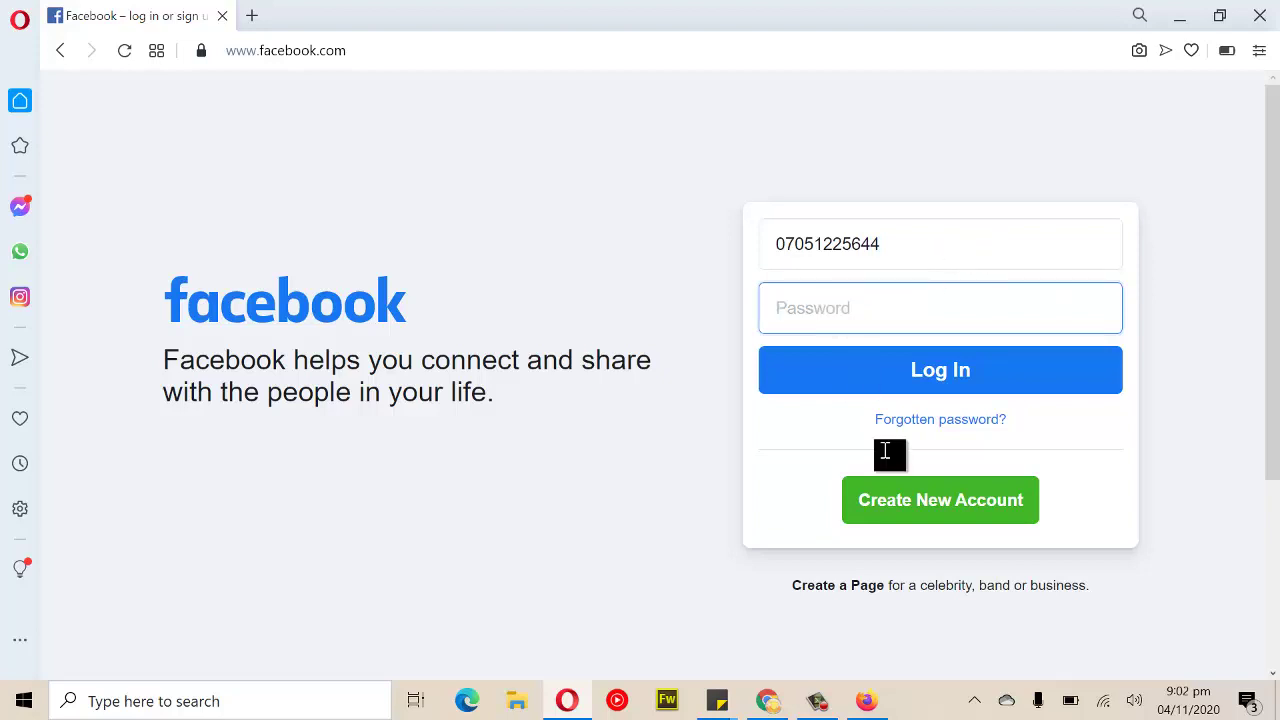
left_click(818, 703)
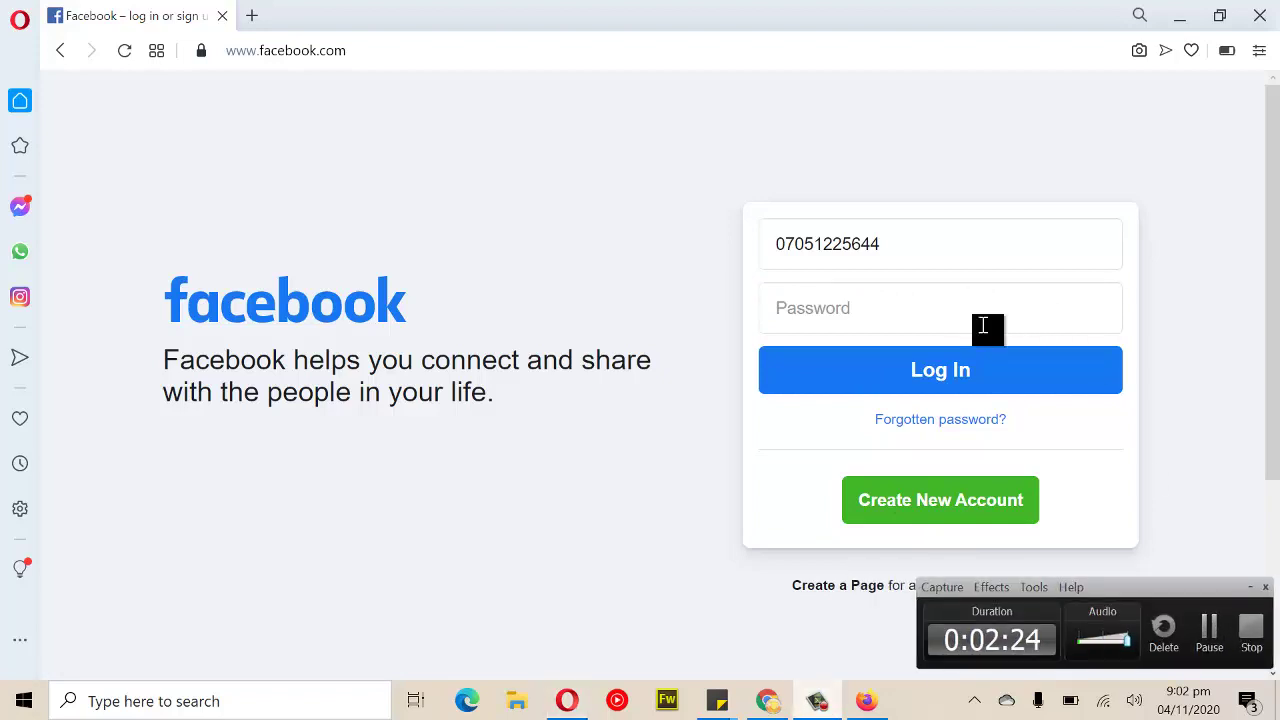
left_click(1205, 625)
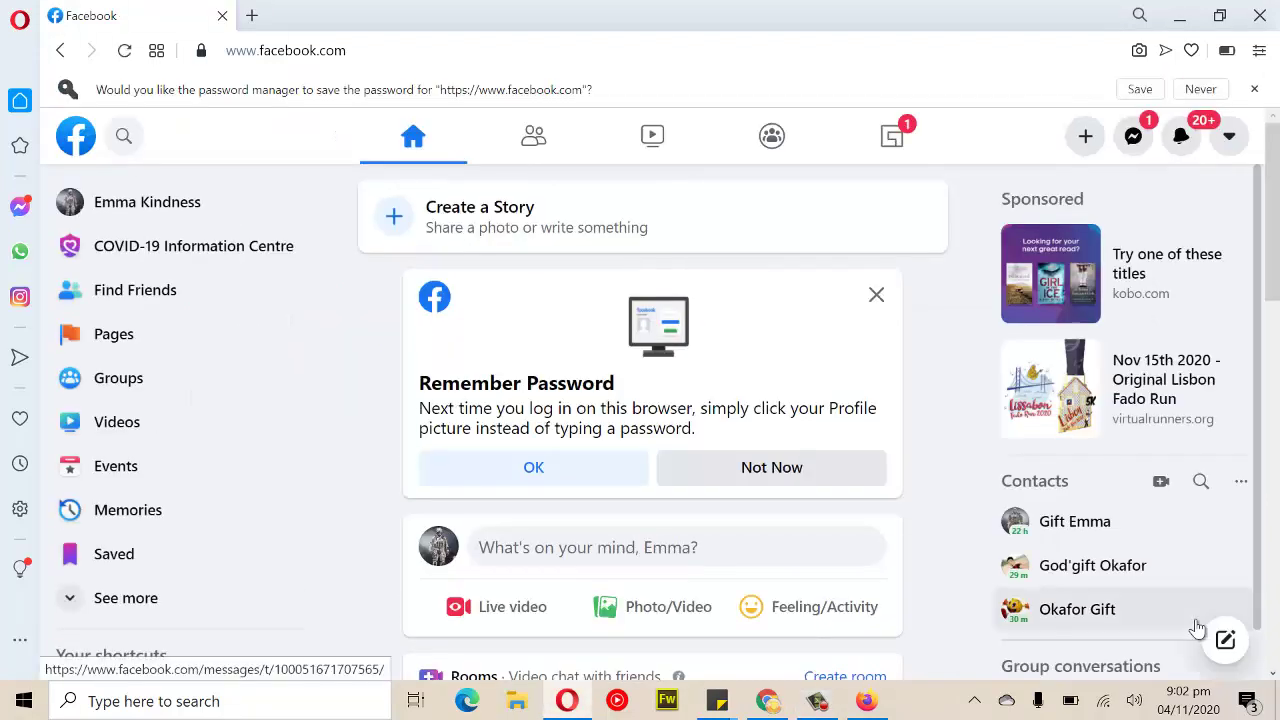
Step: Accept Remember Password, dismiss the notifications prompt, and open Settings from Settings & privacy
left_click(629, 476)
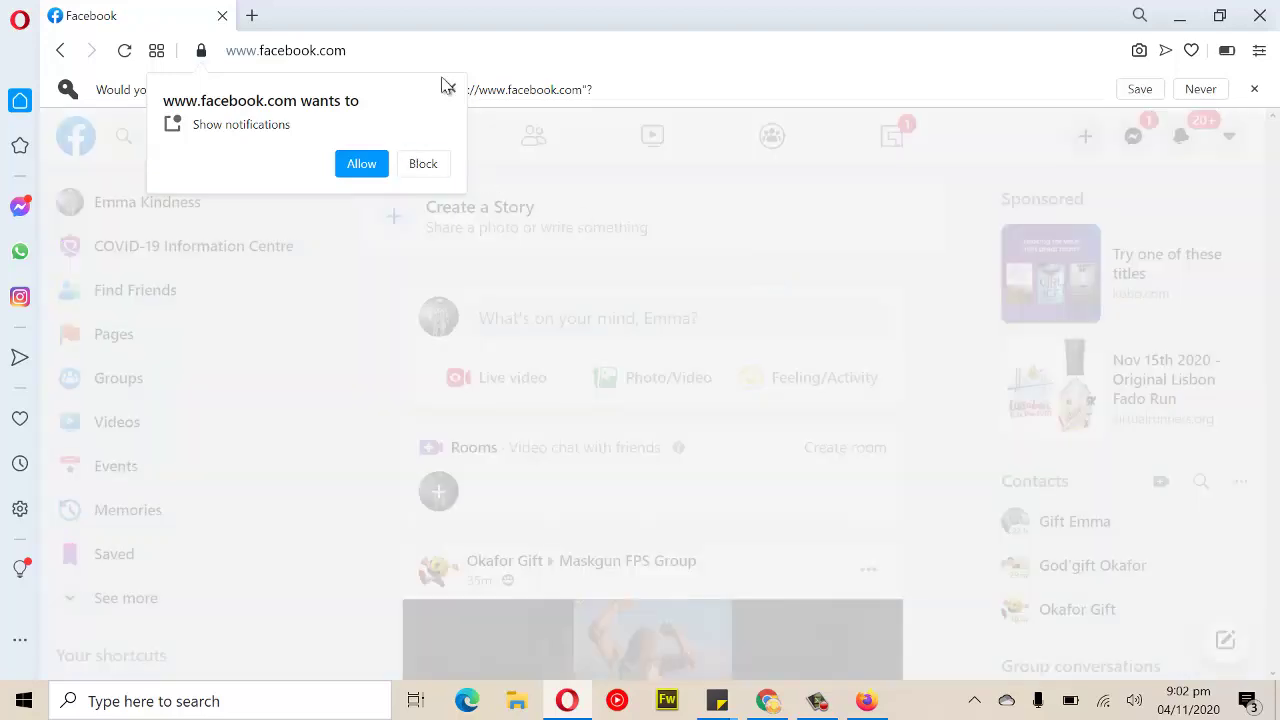
left_click(450, 89)
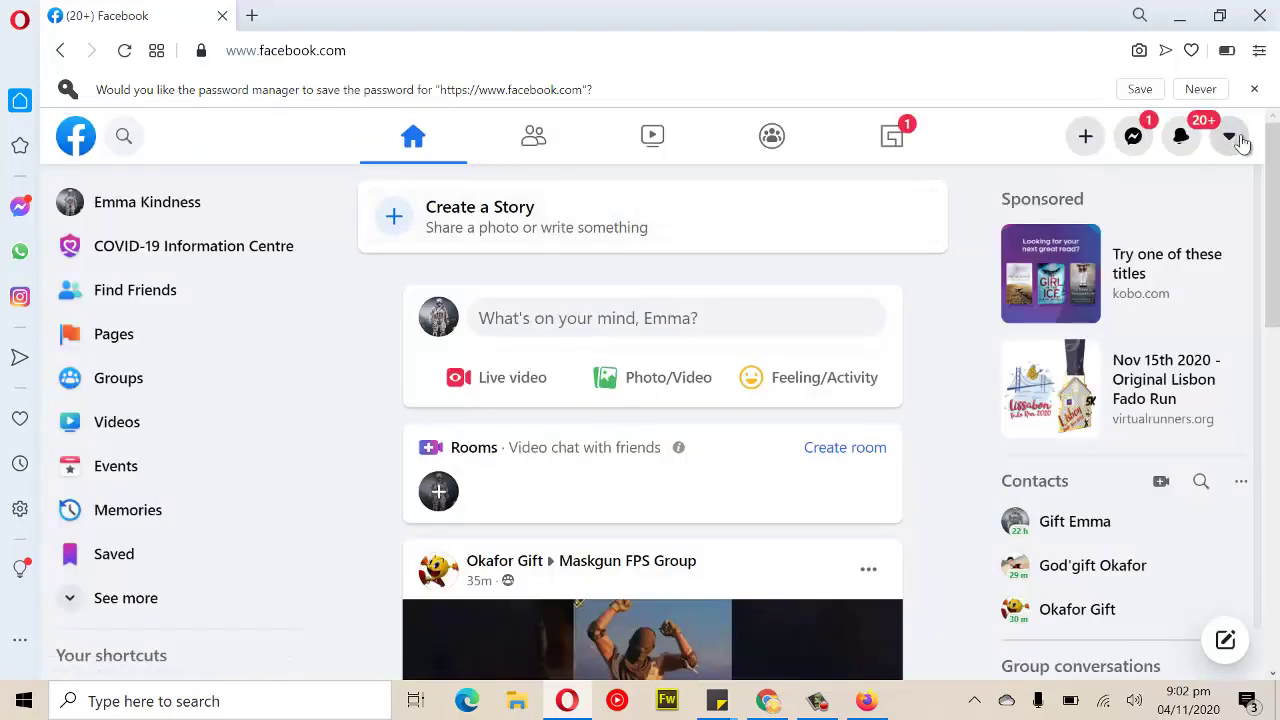
left_click(1236, 140)
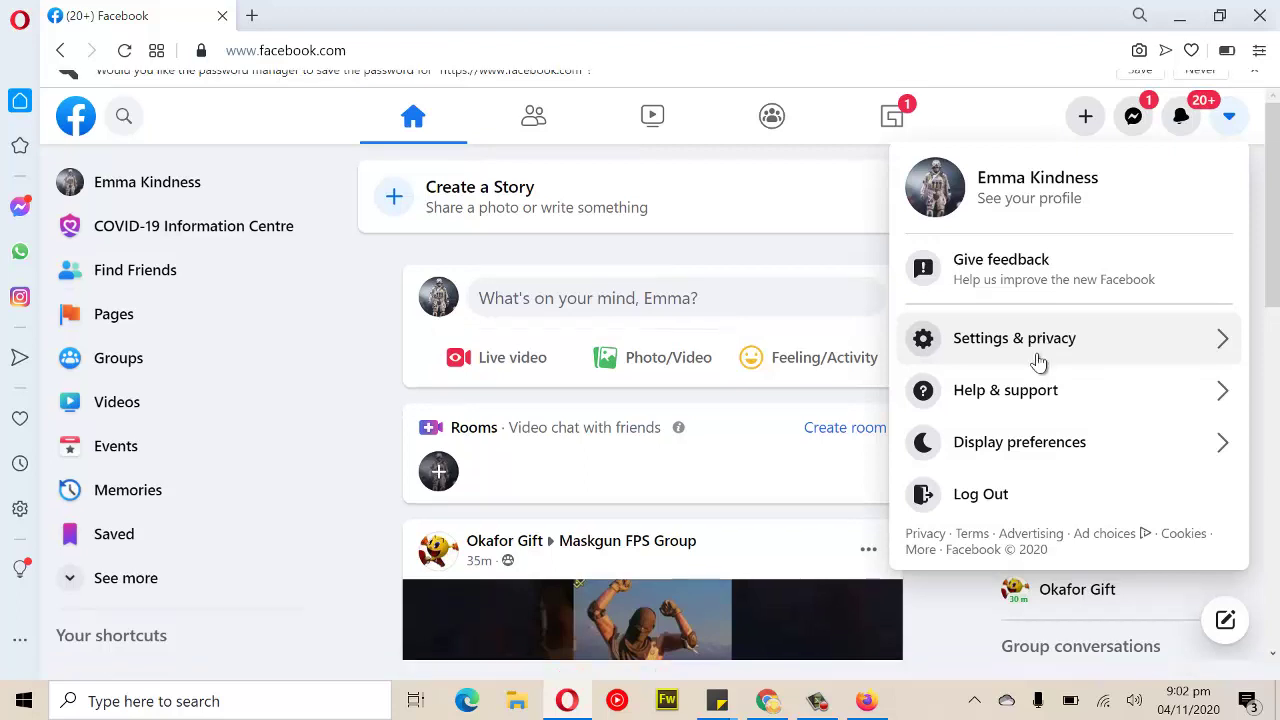
left_click(1057, 330)
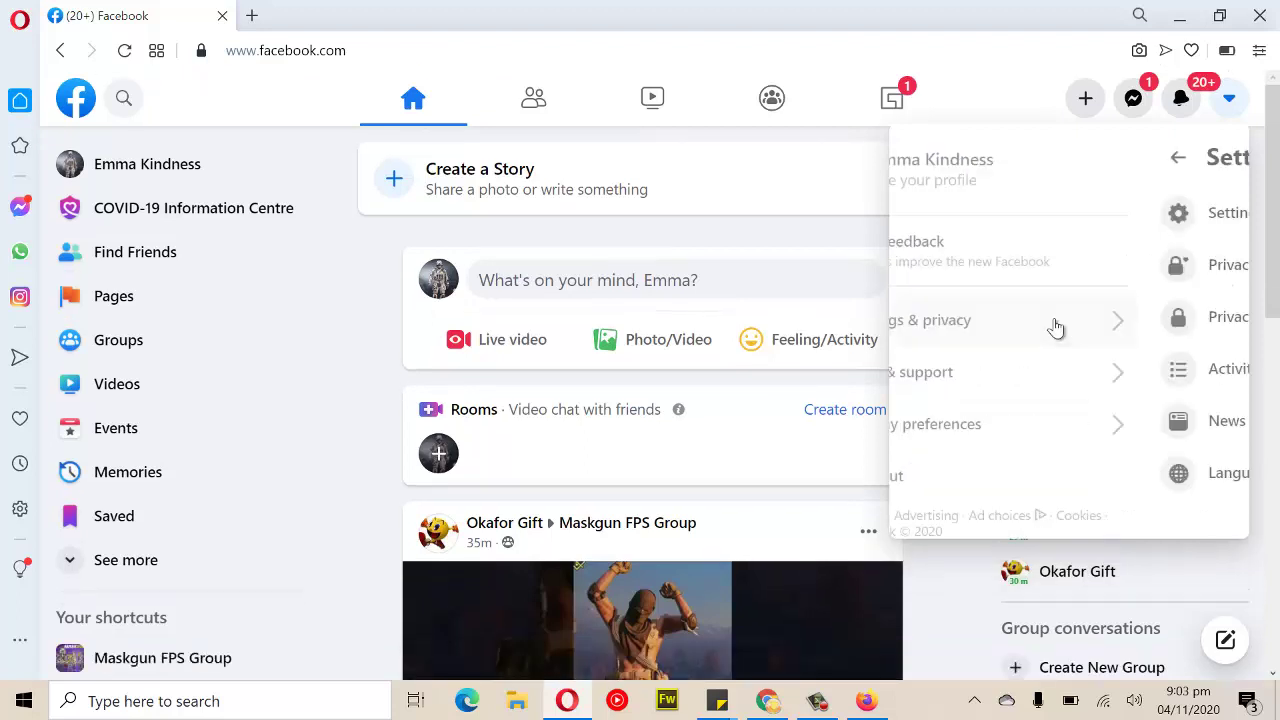
left_click(980, 226)
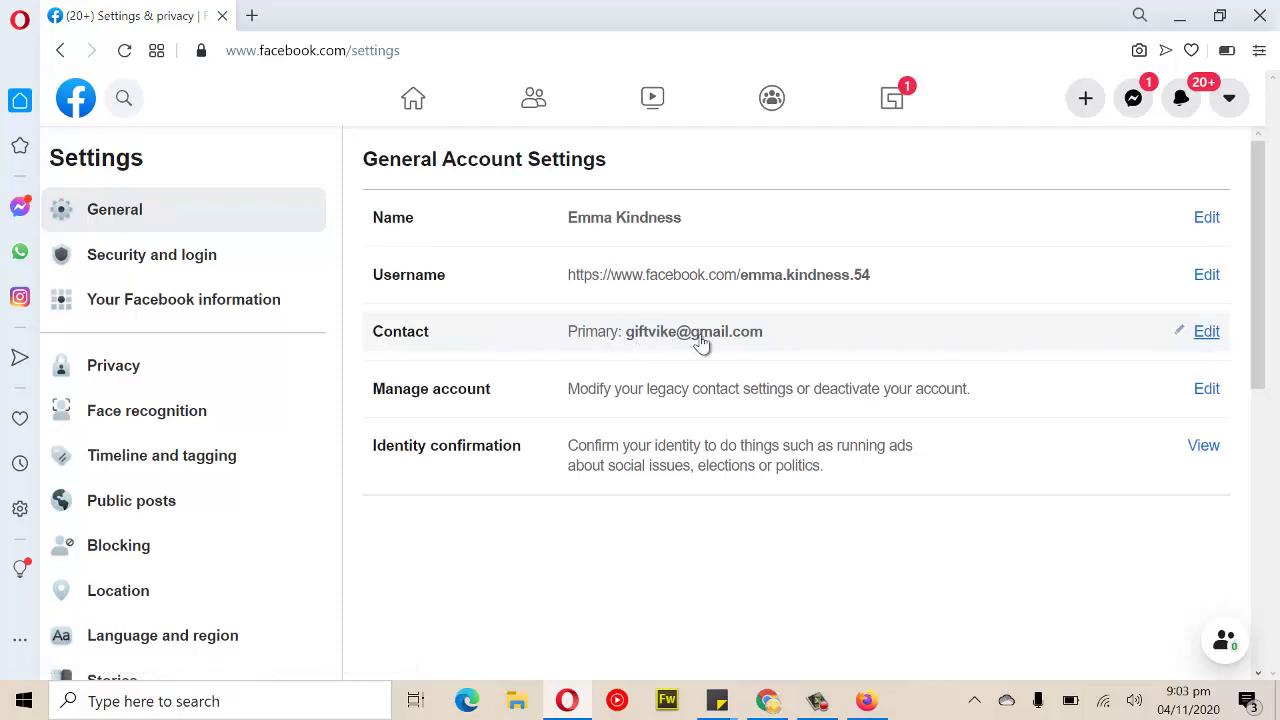
left_click(866, 701)
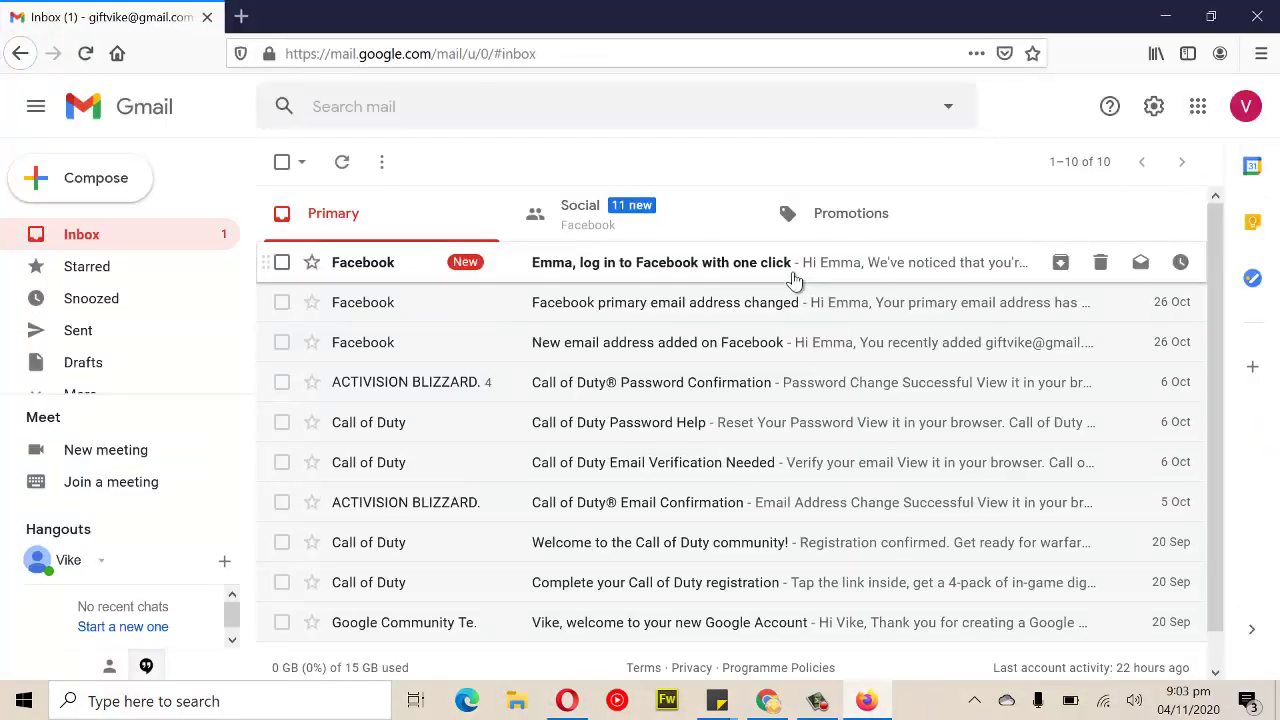
left_click(676, 270)
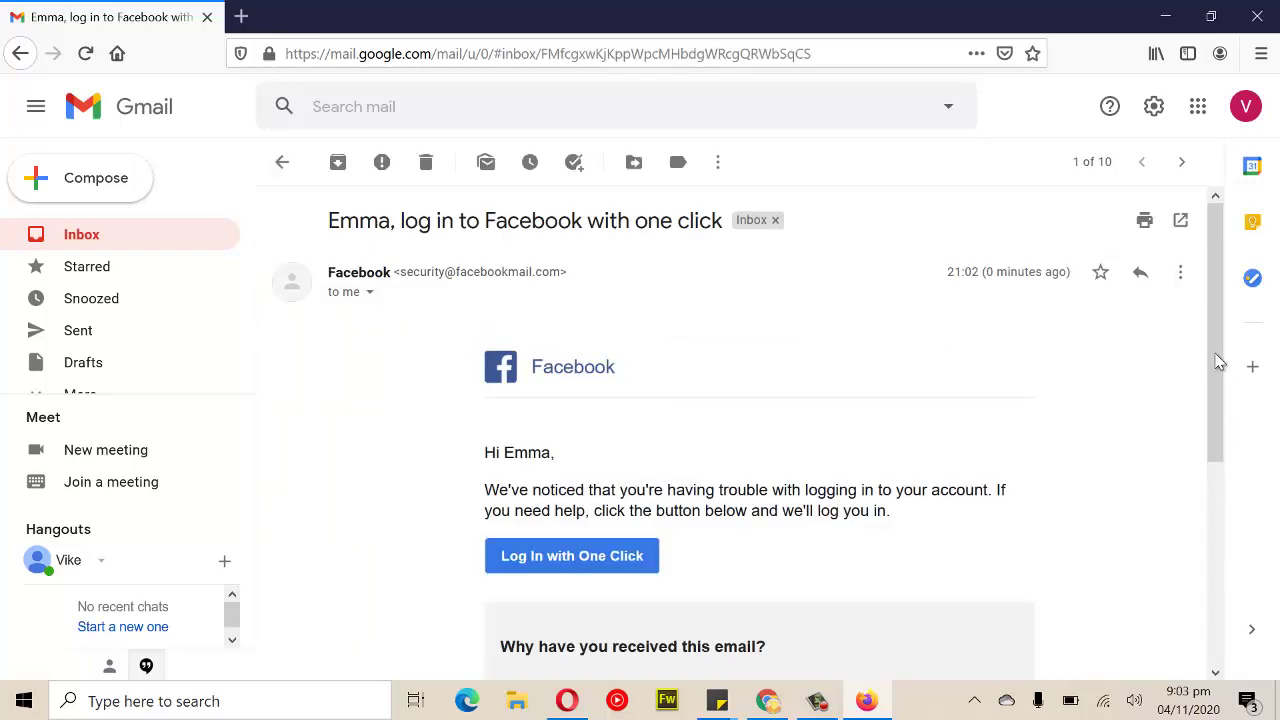
scroll(1235, 401, "down", 2)
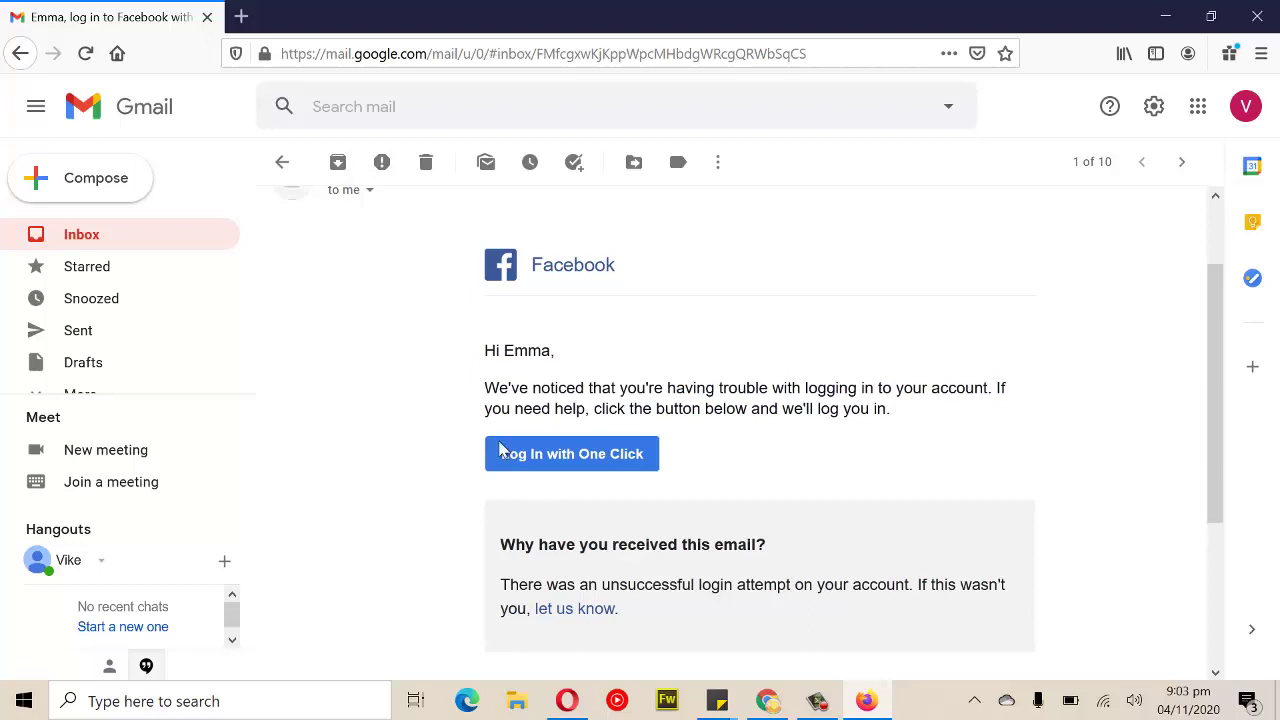
left_click(281, 162)
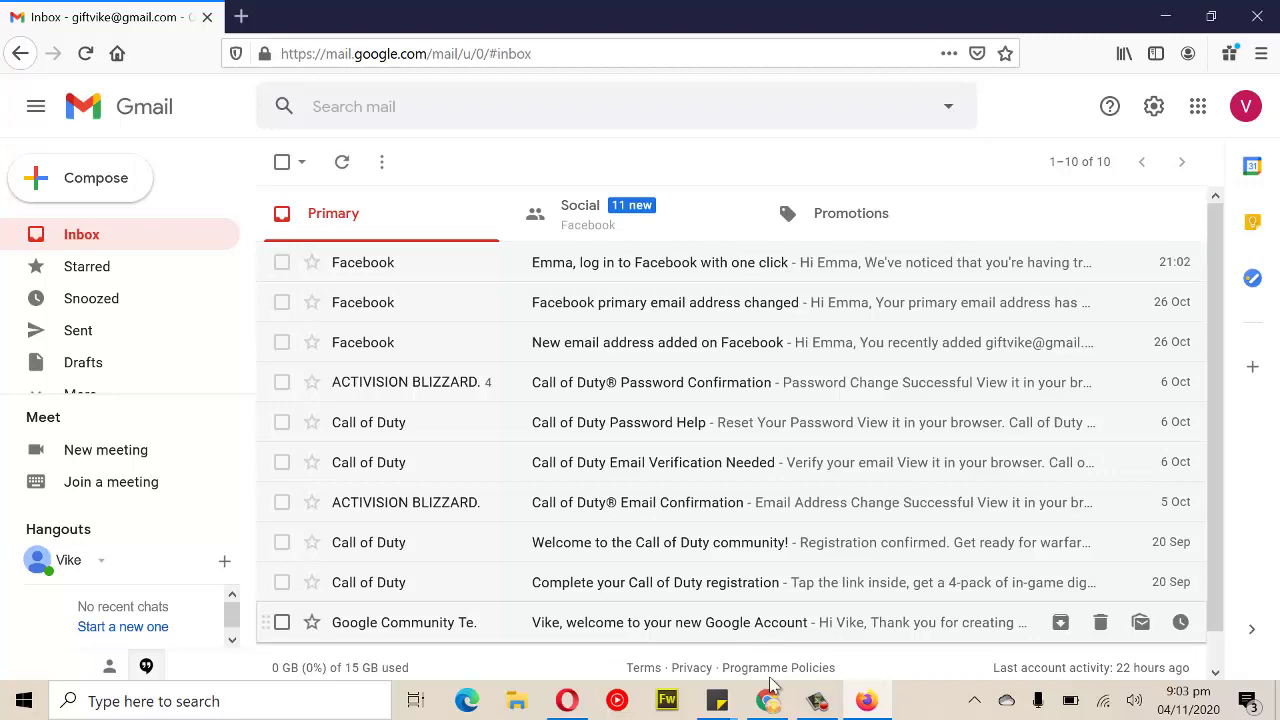
left_click(567, 700)
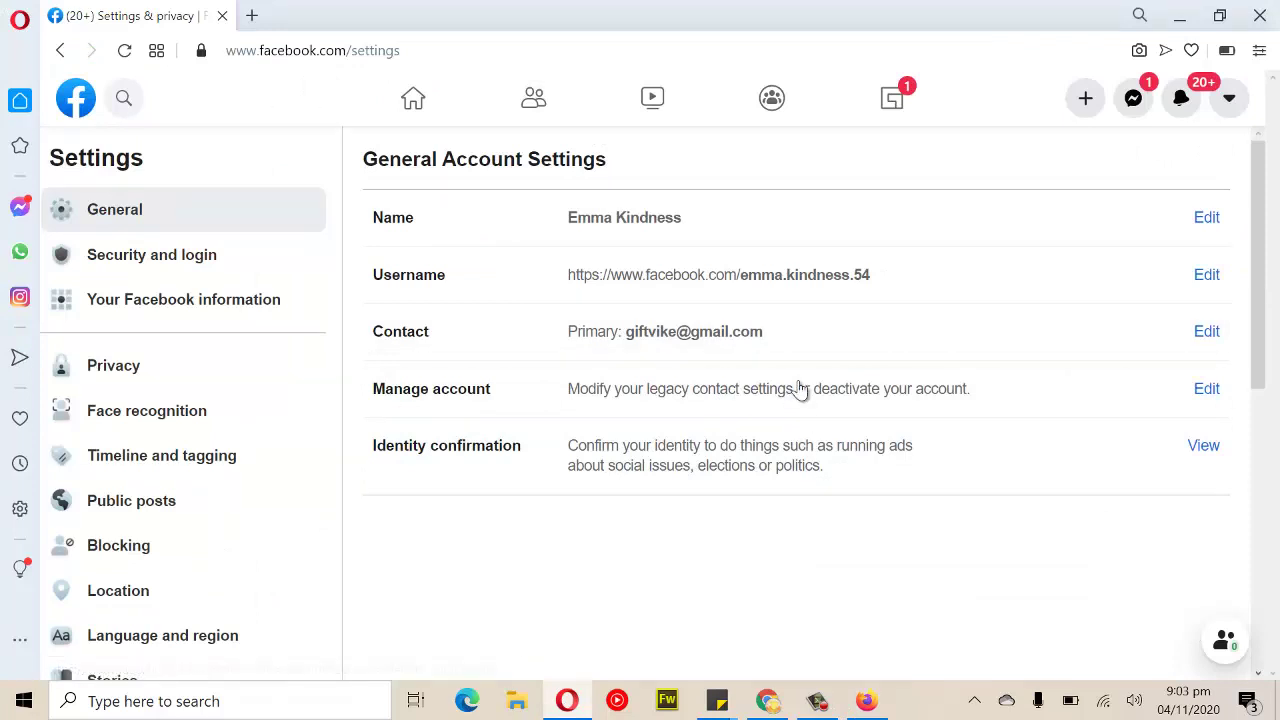
Step: Copy the new Gmail account's address from its avatar panel, then expand Facebook's Contact settings
left_click(765, 703)
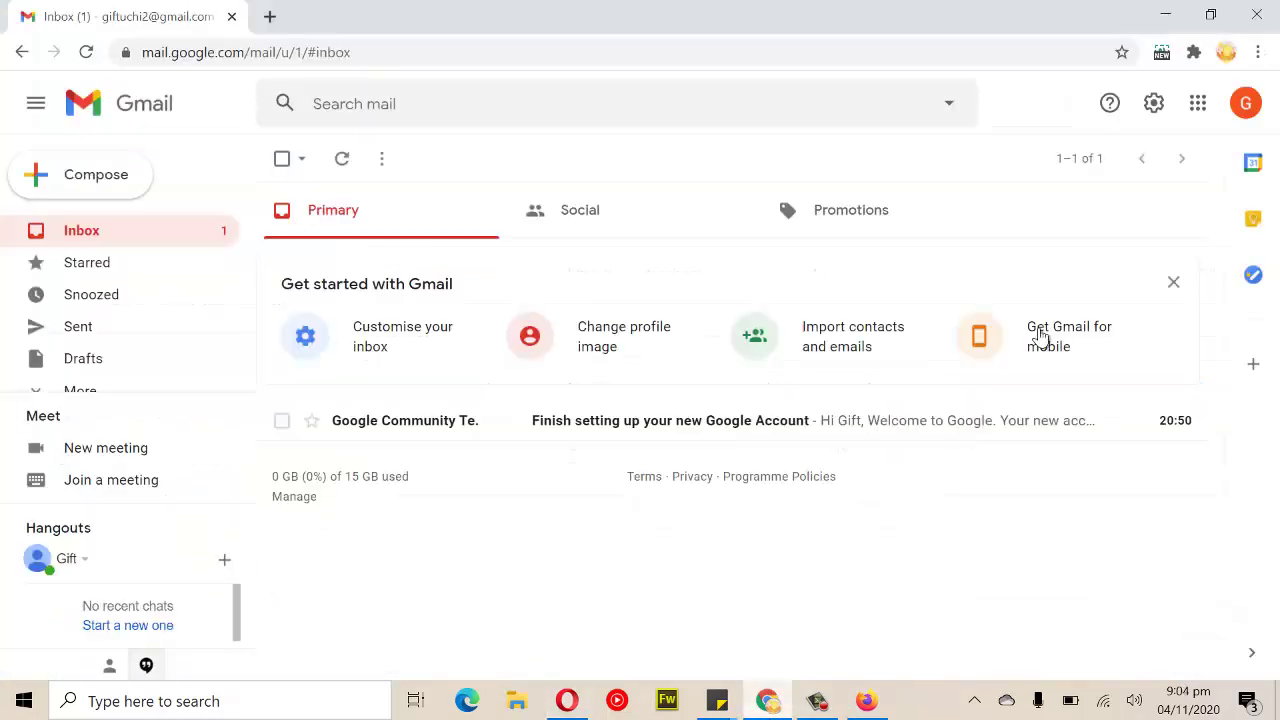
left_click(1246, 106)
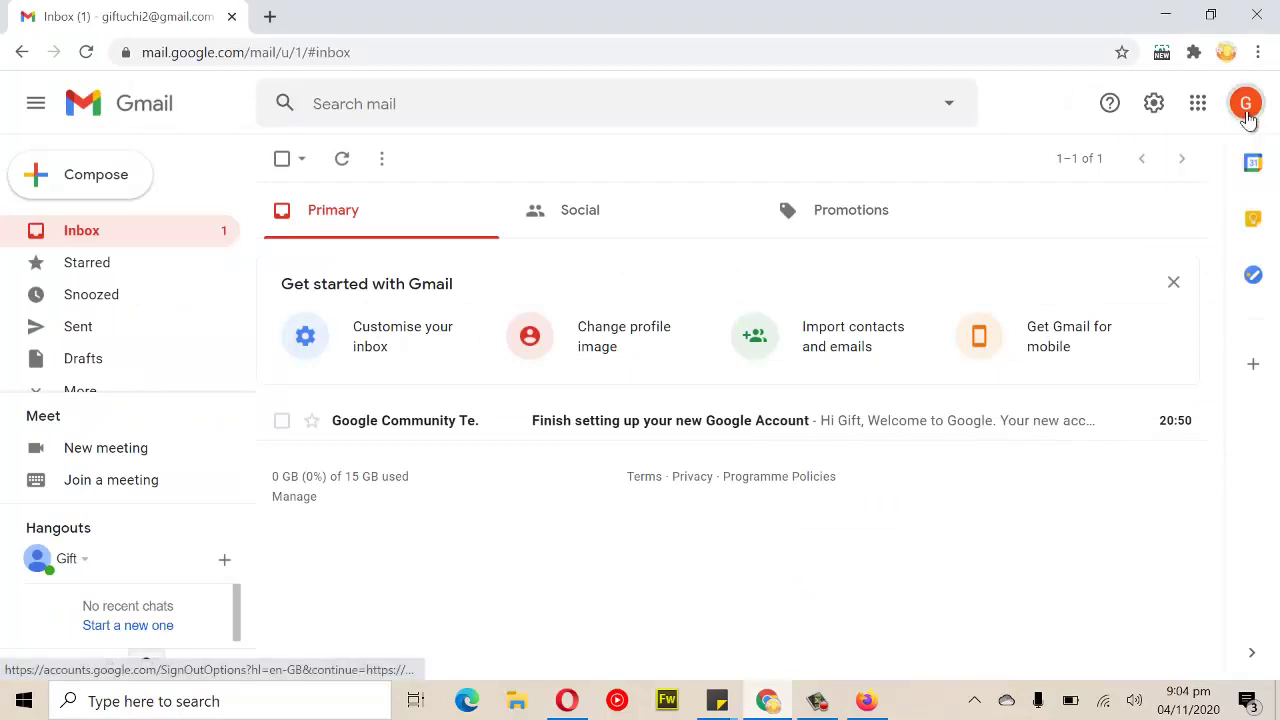
left_click_drag(1018, 282, 1157, 284)
key("ctrl+c")
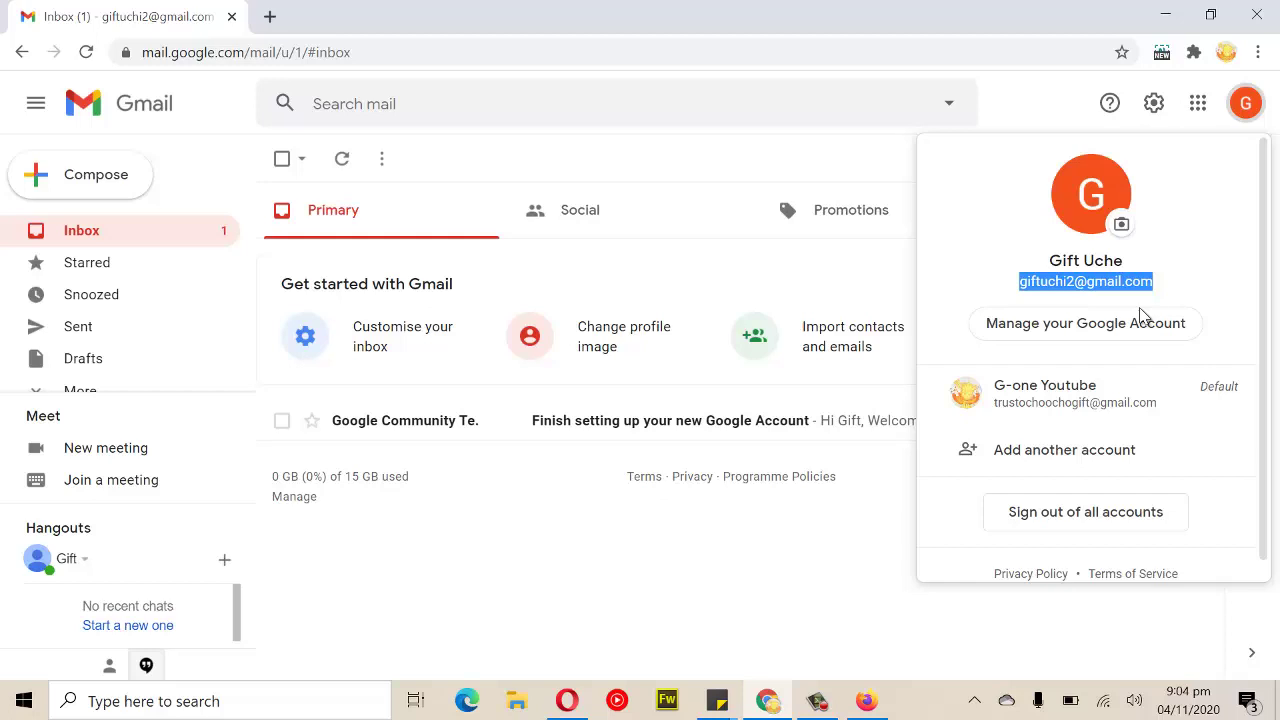
key("Escape")
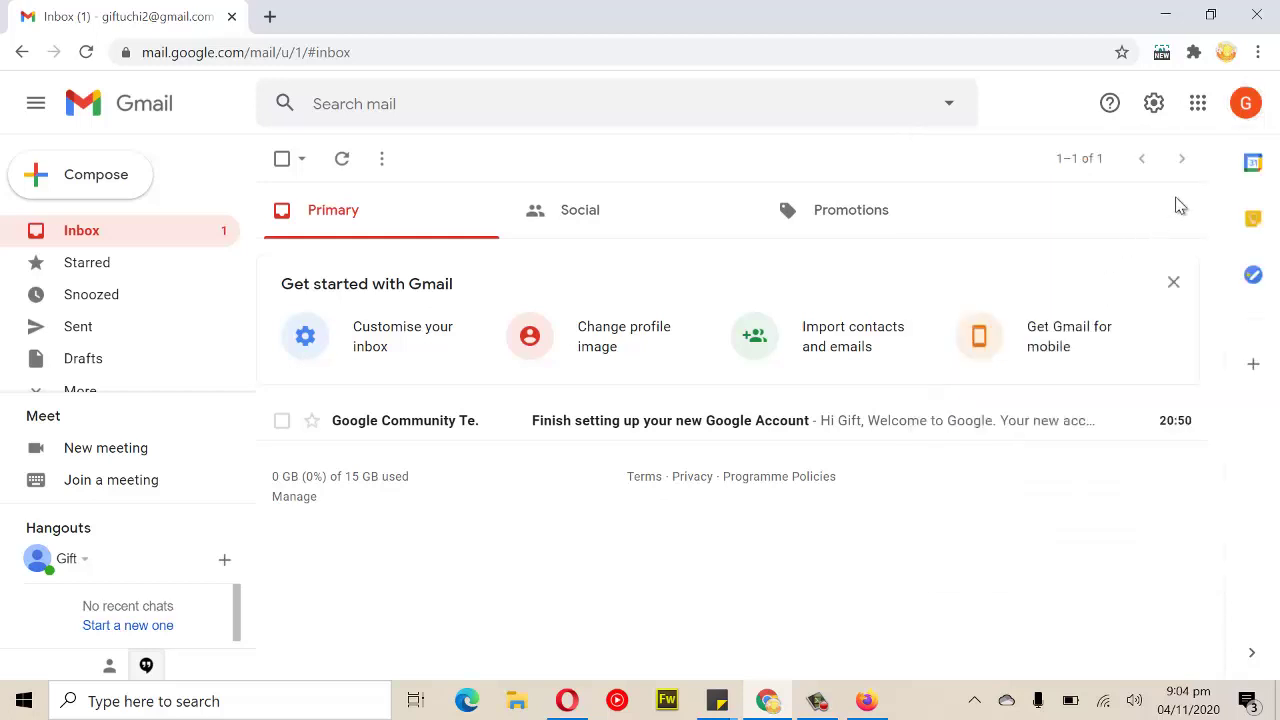
left_click(1245, 106)
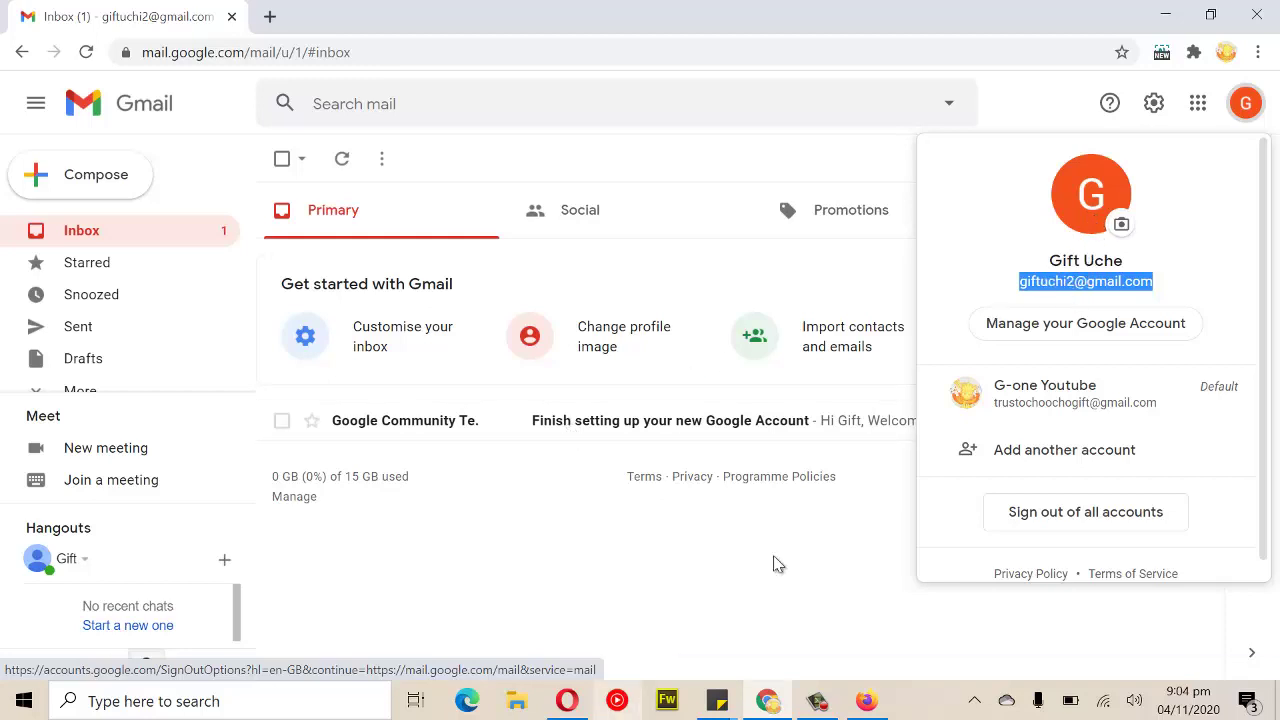
left_click(567, 700)
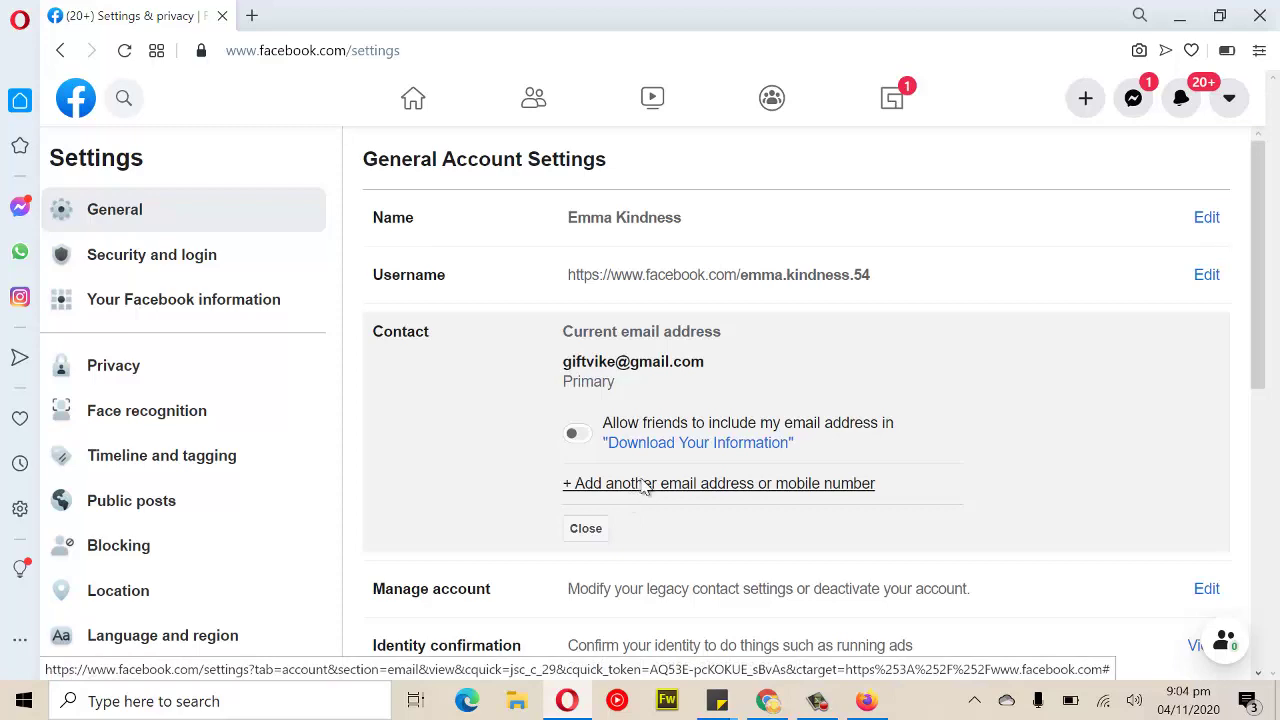
Step: Paste the copied Gmail address into New Email, add it, and bring Gmail forward
left_click(645, 485)
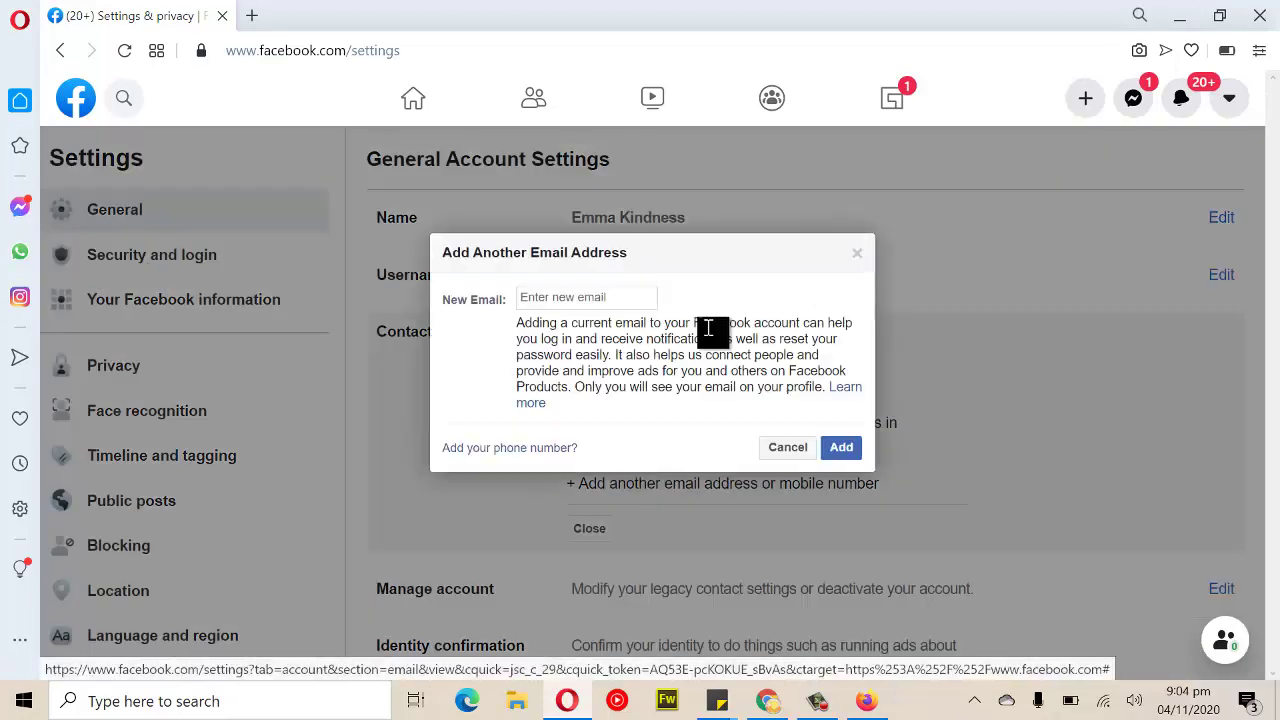
left_click(544, 305)
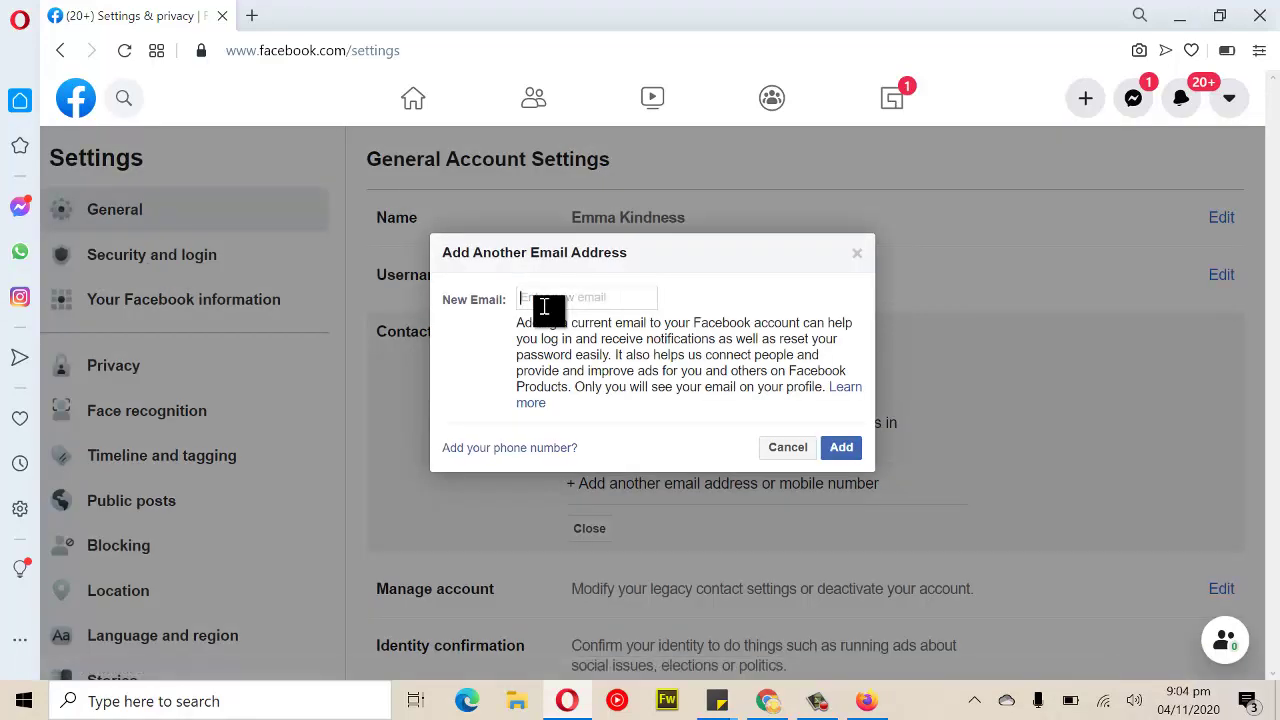
key("ctrl+v")
left_click(841, 449)
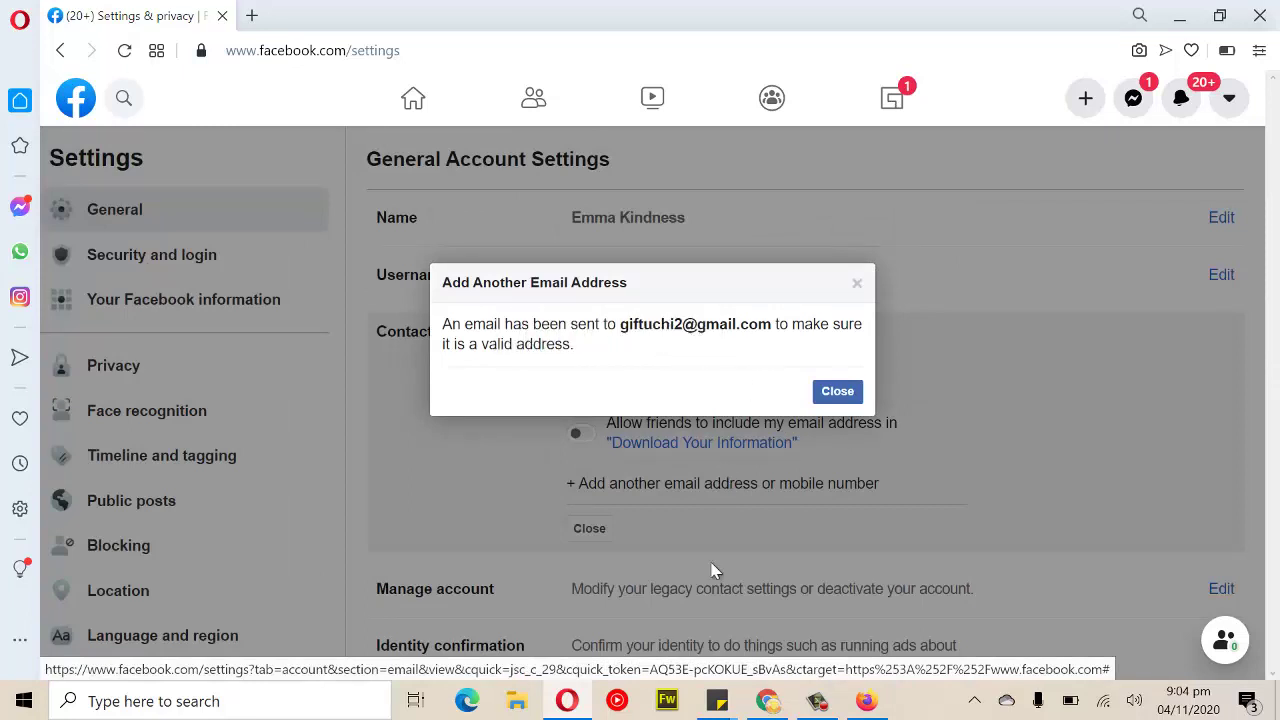
left_click(780, 702)
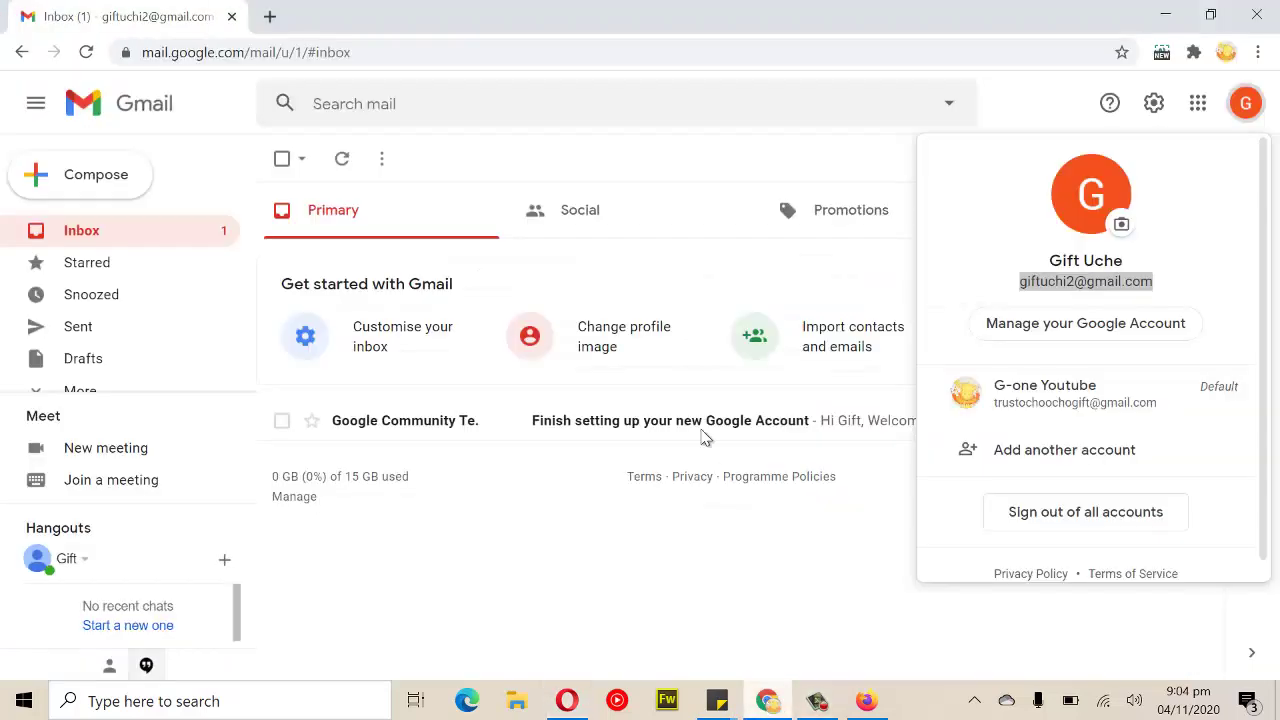
Step: Open the 'New email address added on Facebook' email and select its confirmation code
left_click(553, 492)
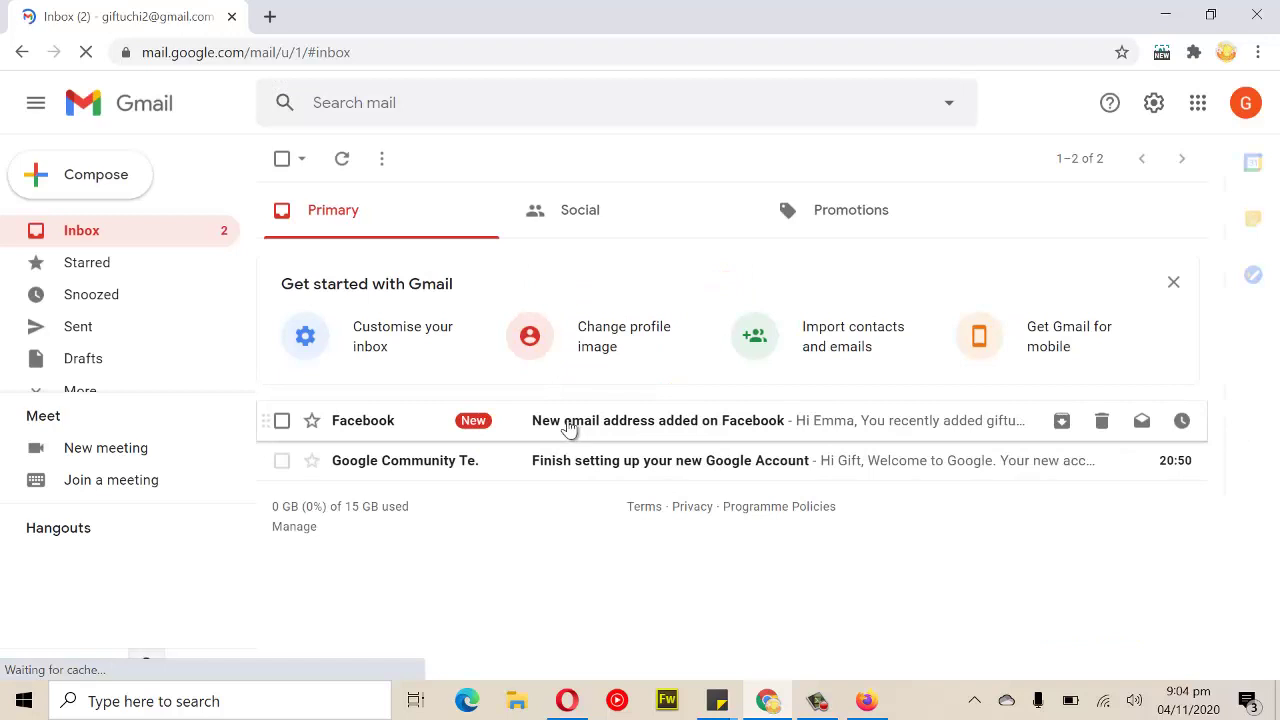
left_click(640, 437)
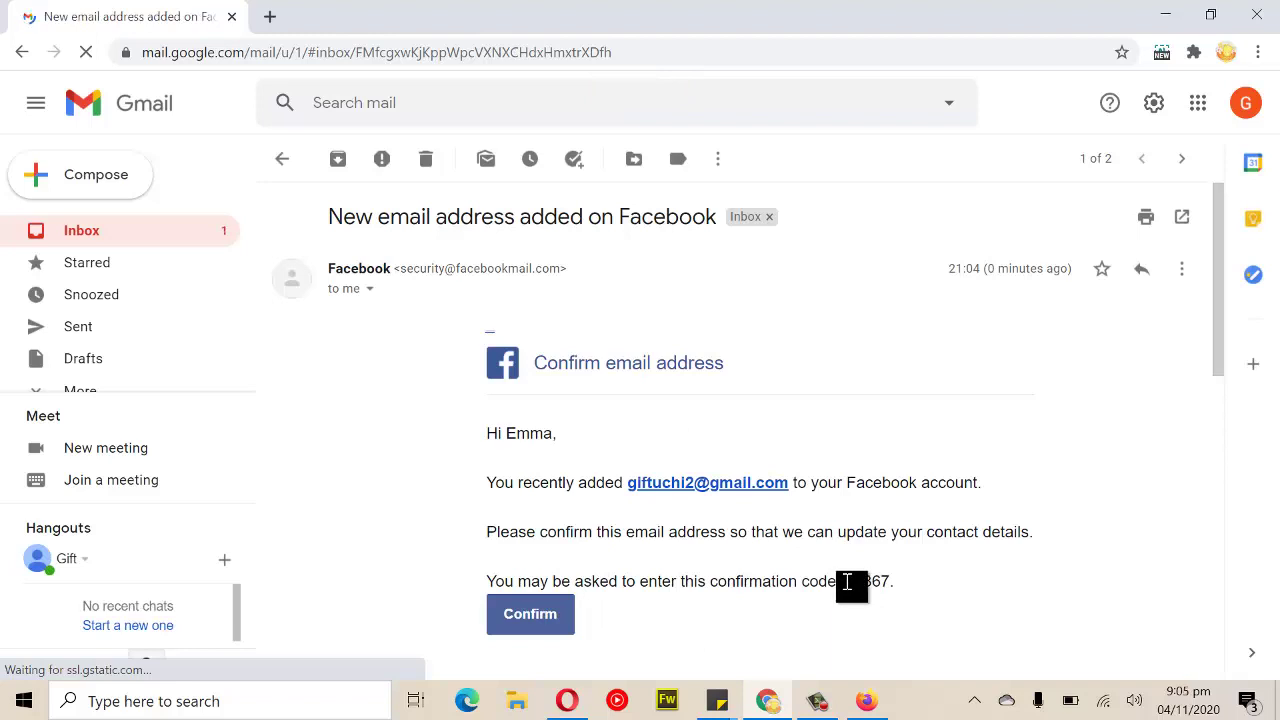
left_click_drag(849, 581, 903, 603)
key("ctrl+c")
key("alt+Tab")
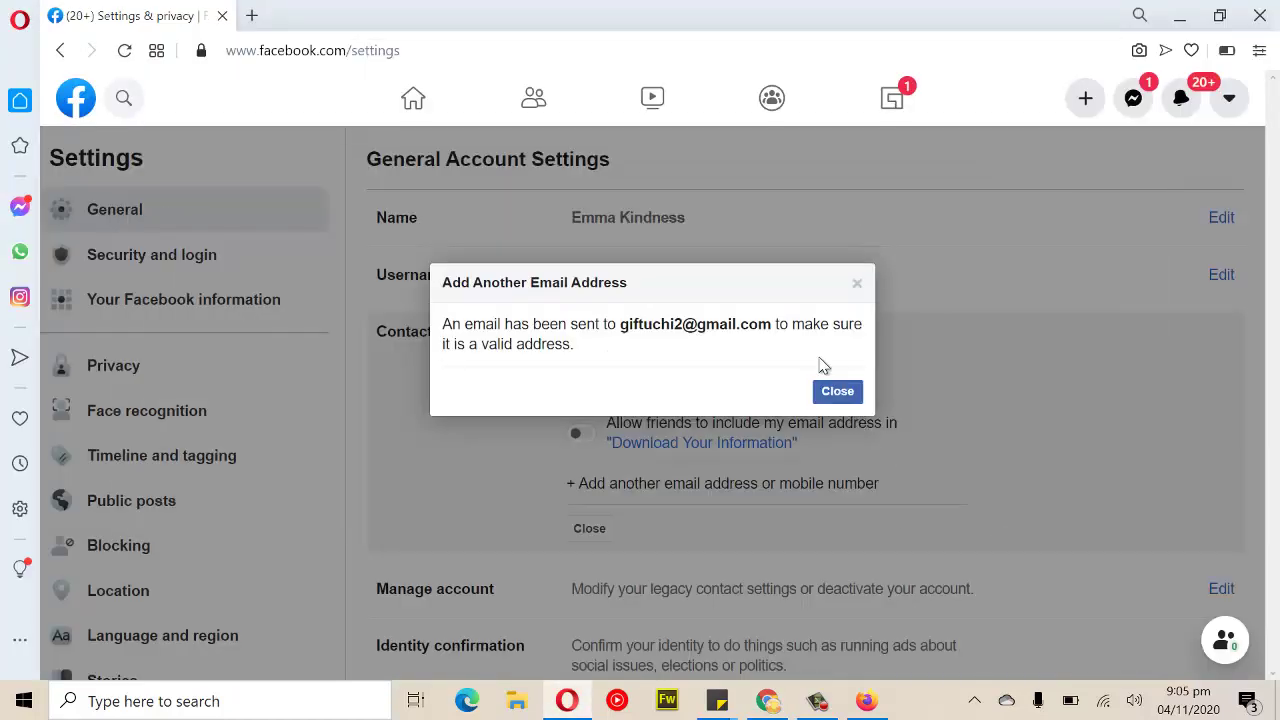
Step: Confirm the pending Gmail address by pasting the confirmation code into the Code field
left_click(833, 391)
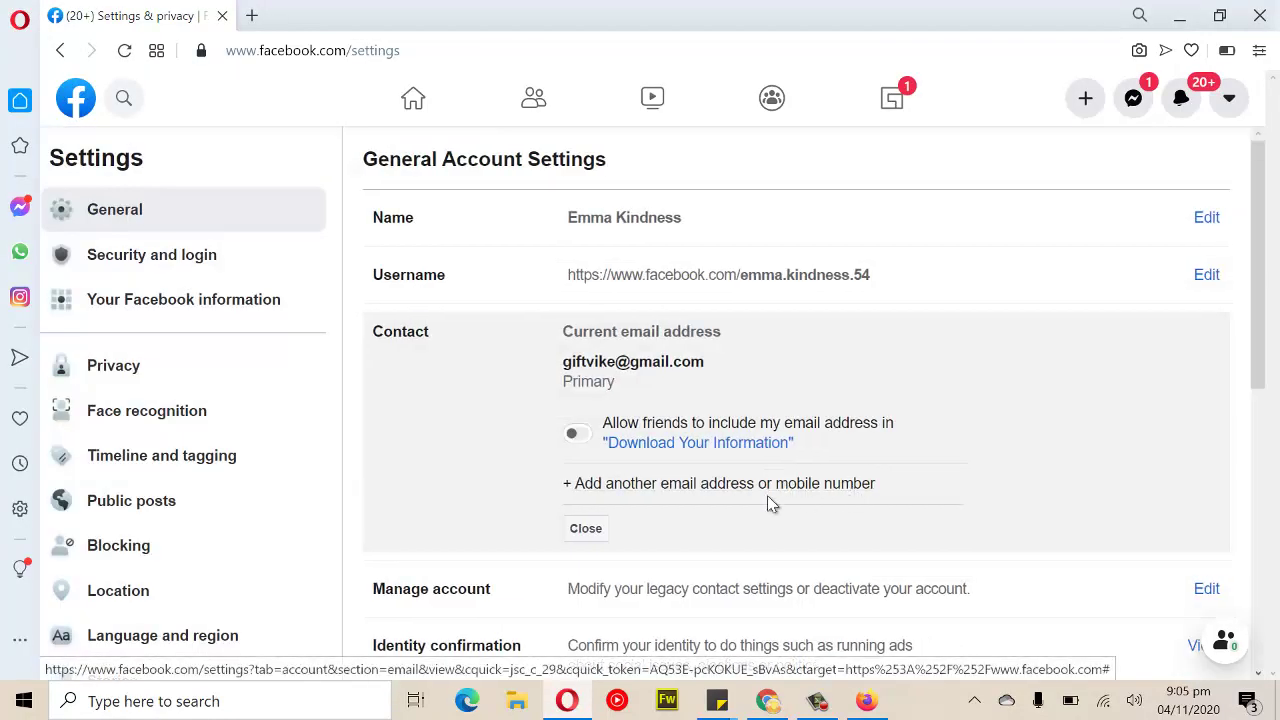
left_click(768, 495)
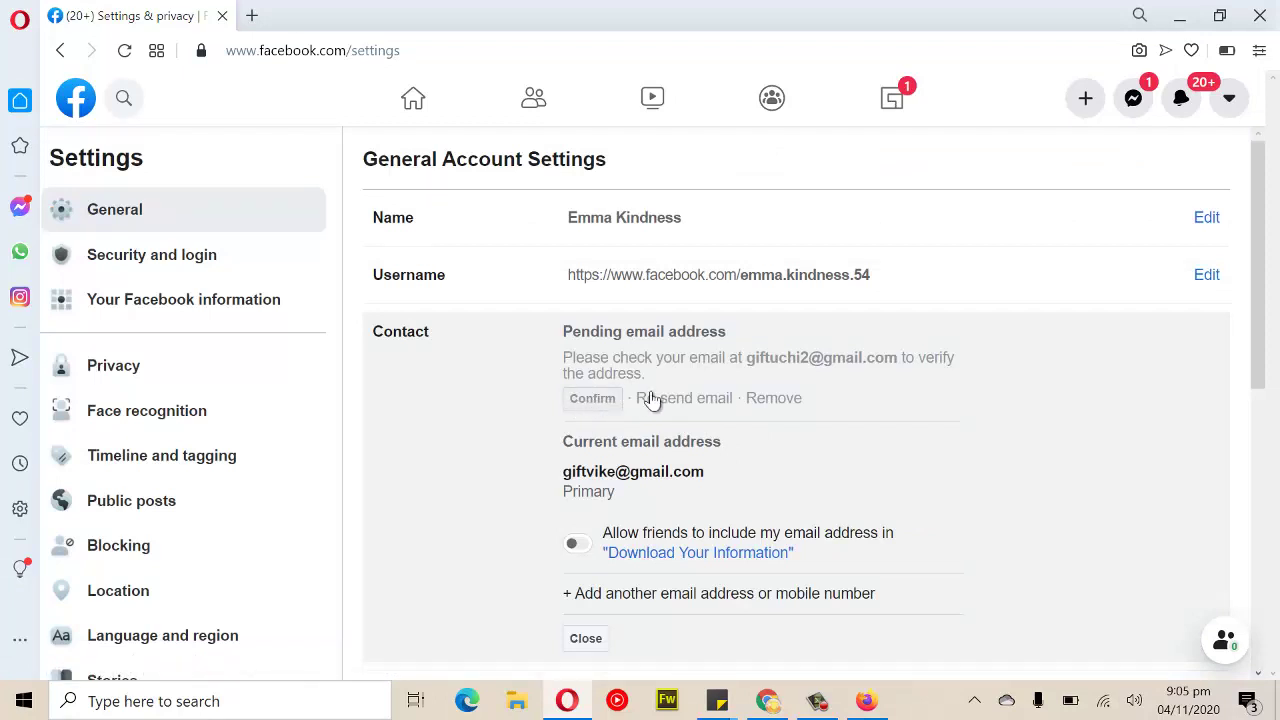
left_click(653, 398)
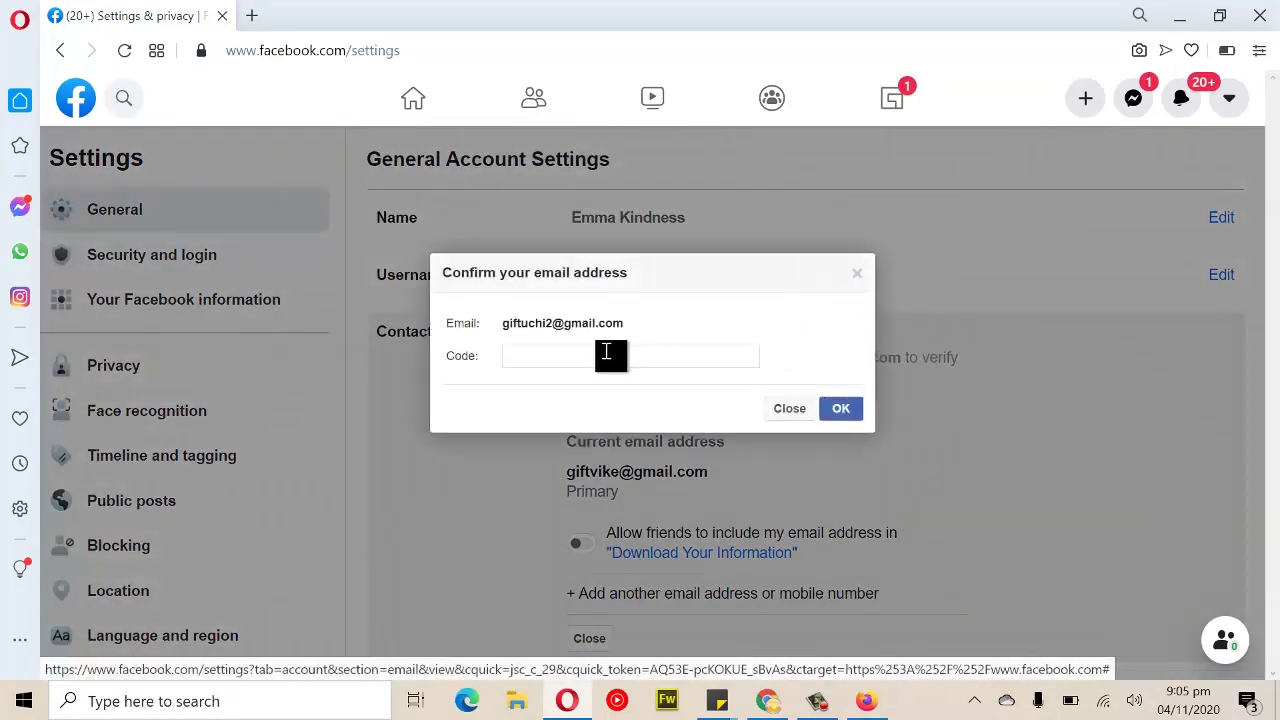
key("ctrl+v")
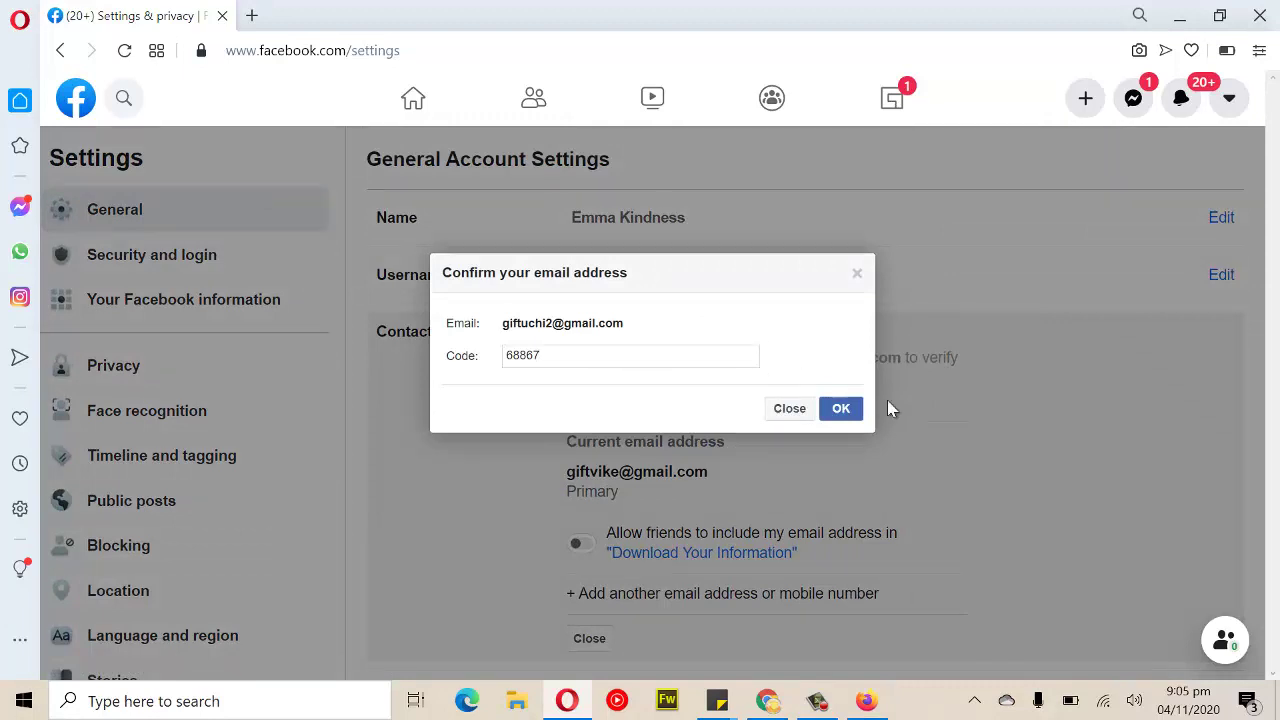
left_click(841, 410)
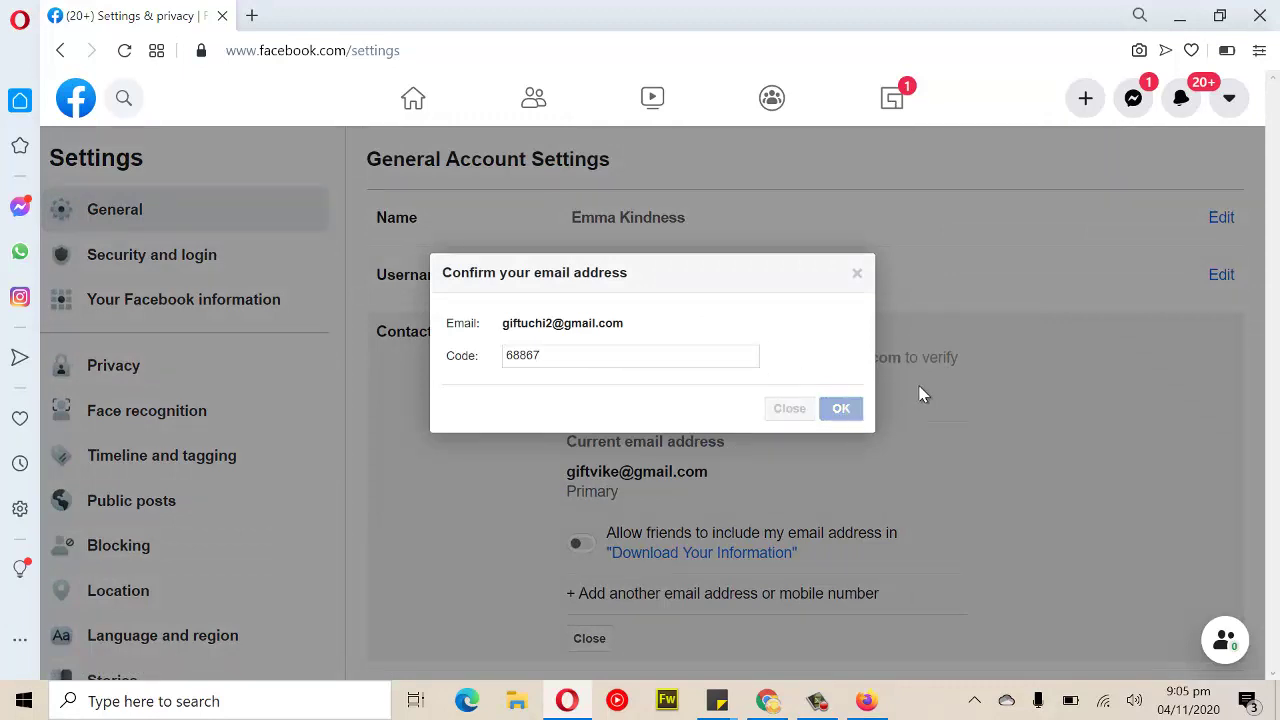
left_click(857, 378)
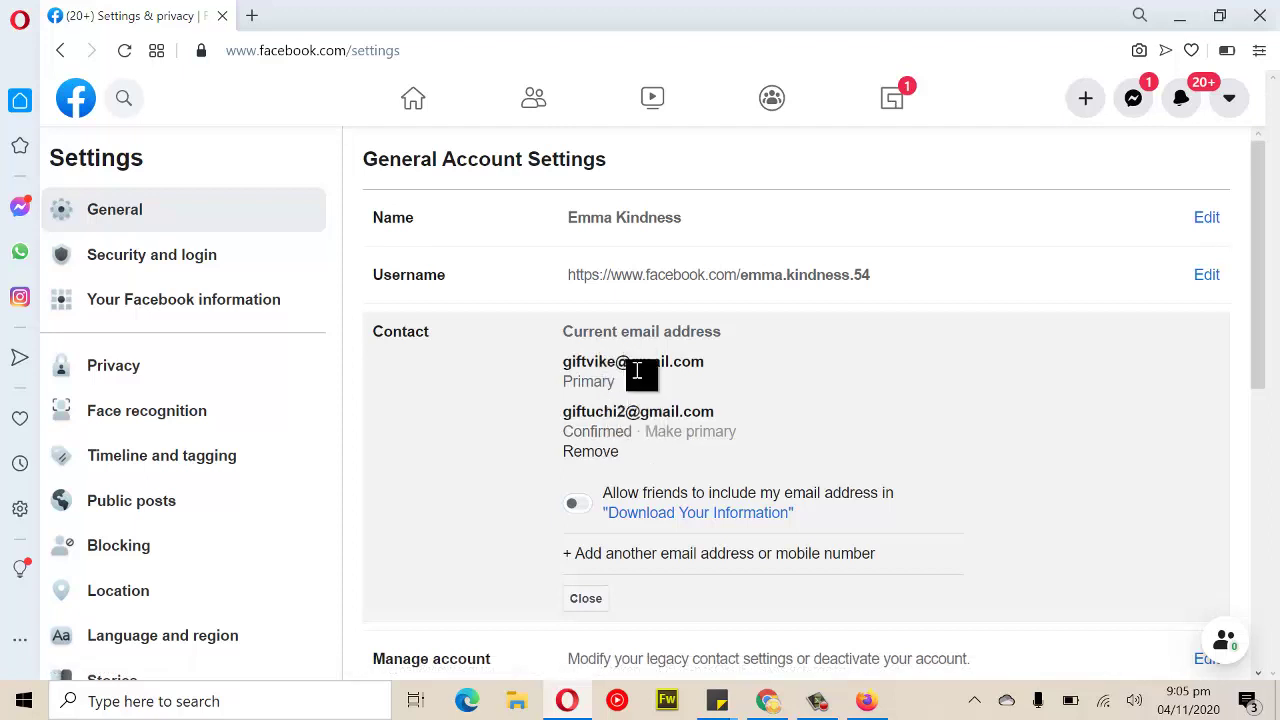
left_click(713, 440)
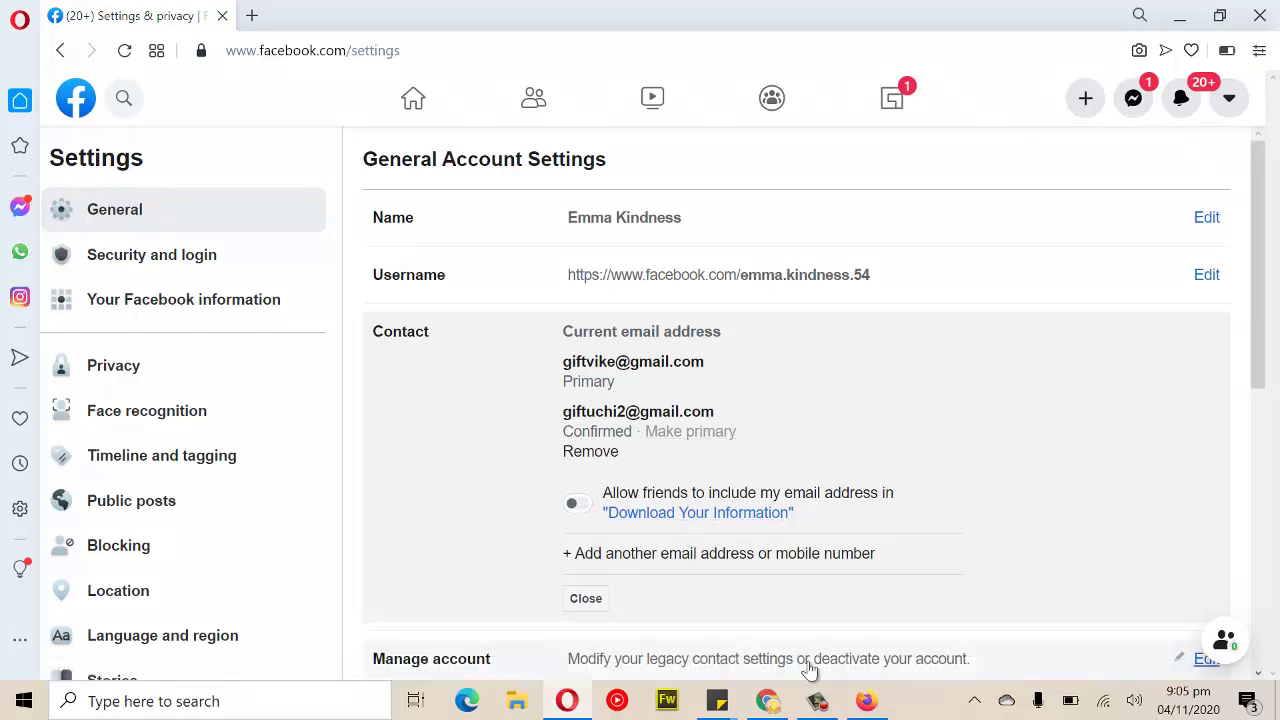
Step: Read the 'Facebook primary email address changed' email in the new inbox, then switch to Firefox
left_click(770, 701)
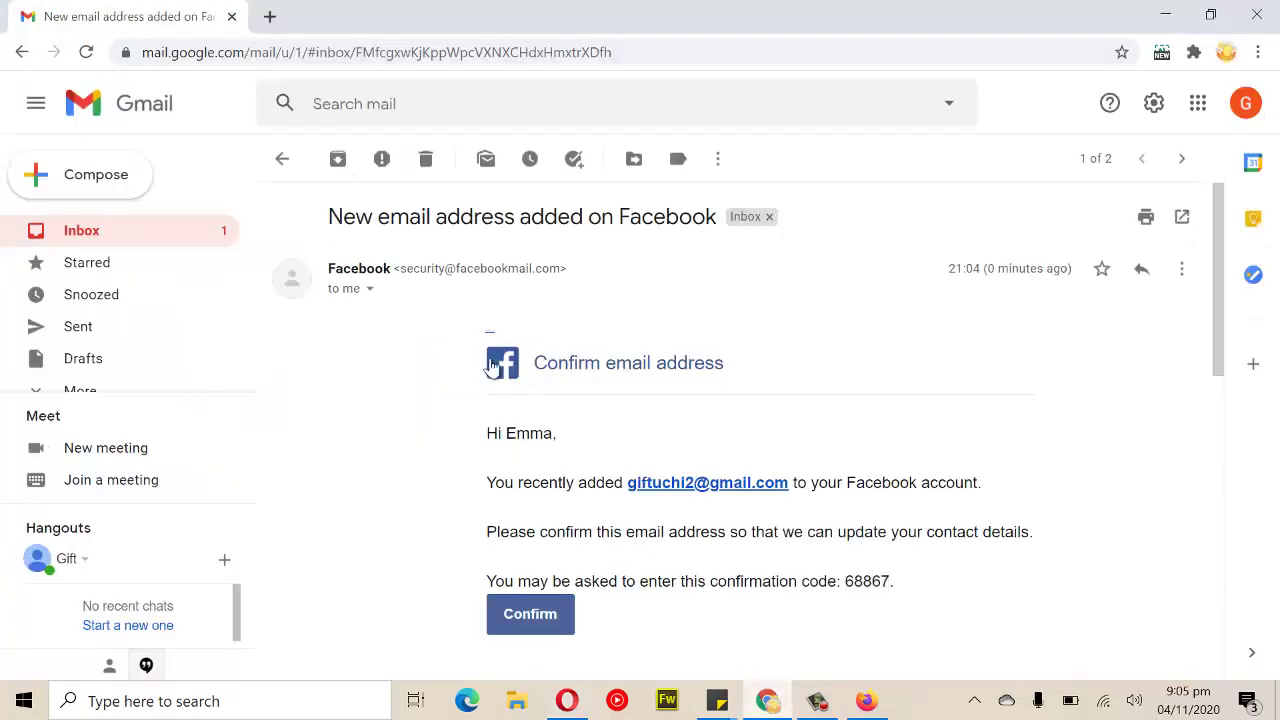
left_click(284, 170)
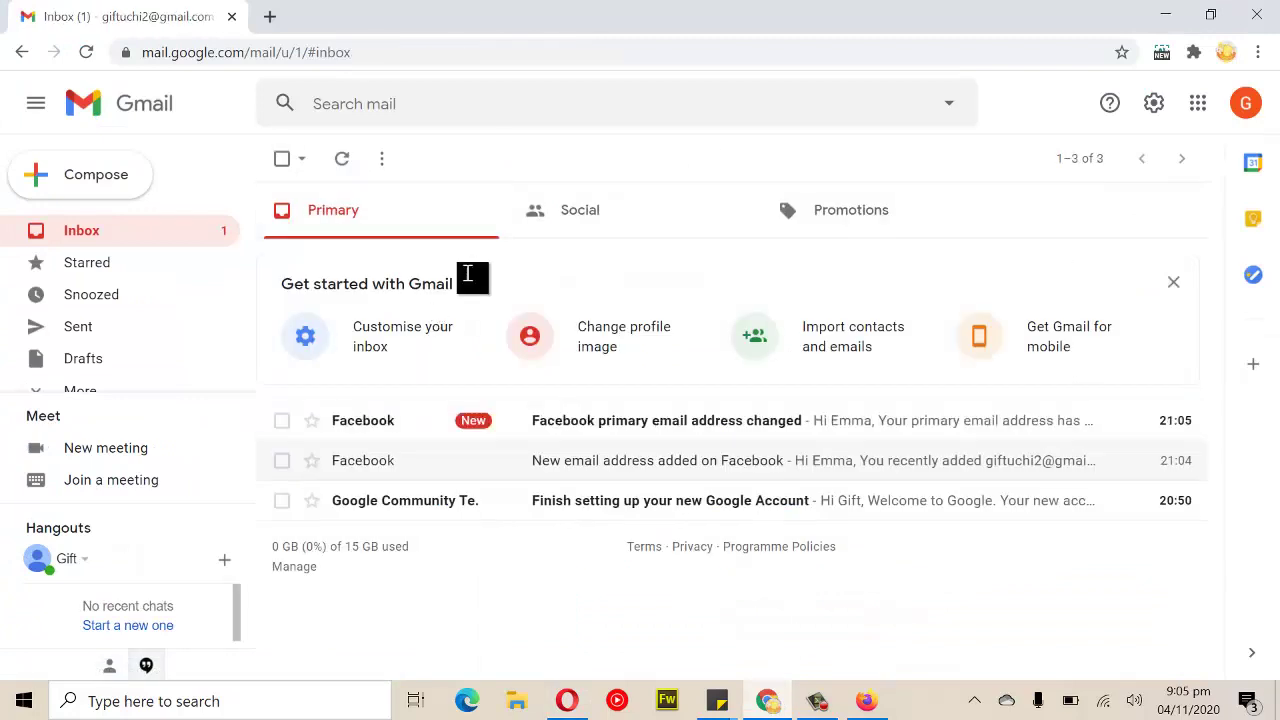
left_click(613, 432)
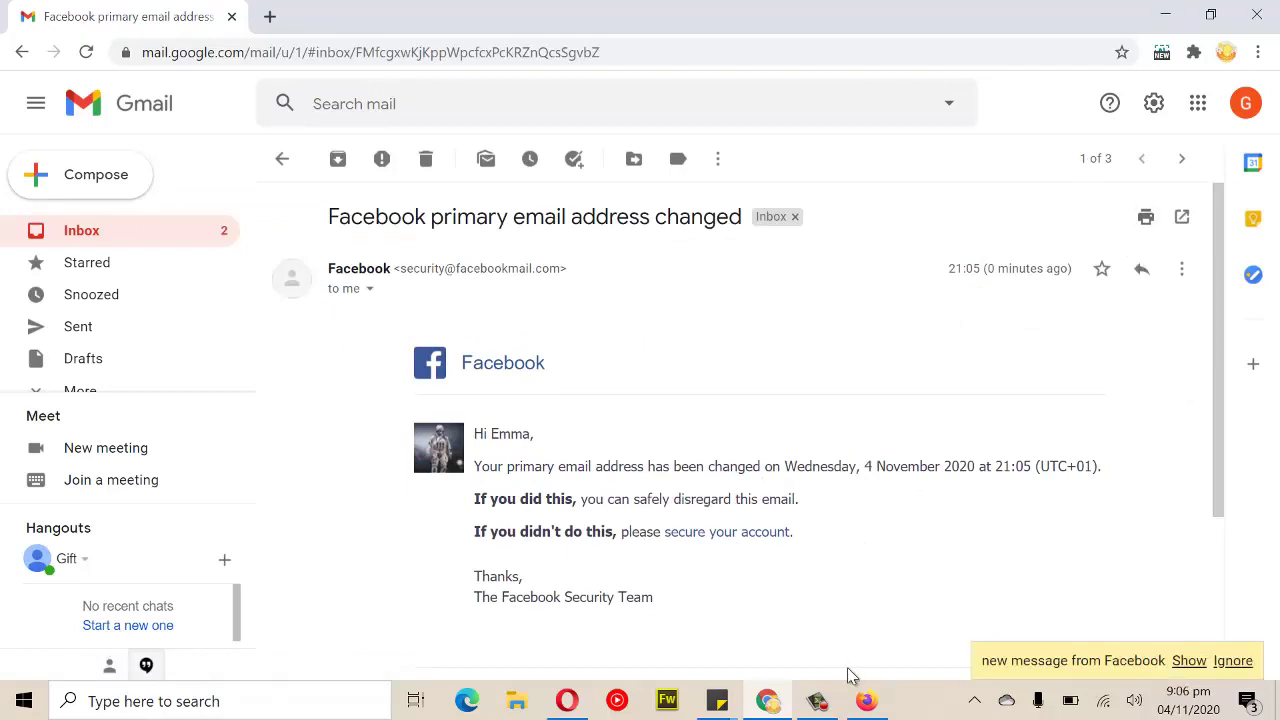
left_click(866, 701)
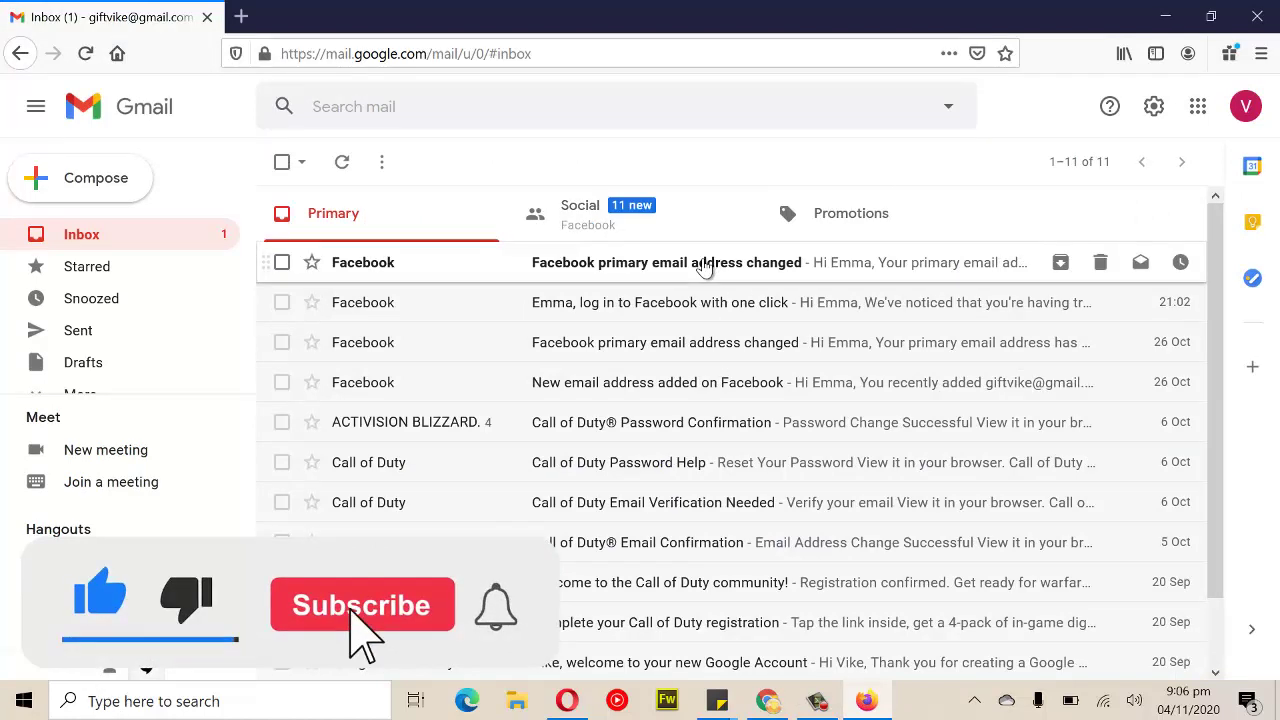
Step: Open the old inbox's 'Facebook primary email address changed' notice, then return to Facebook
left_click(705, 265)
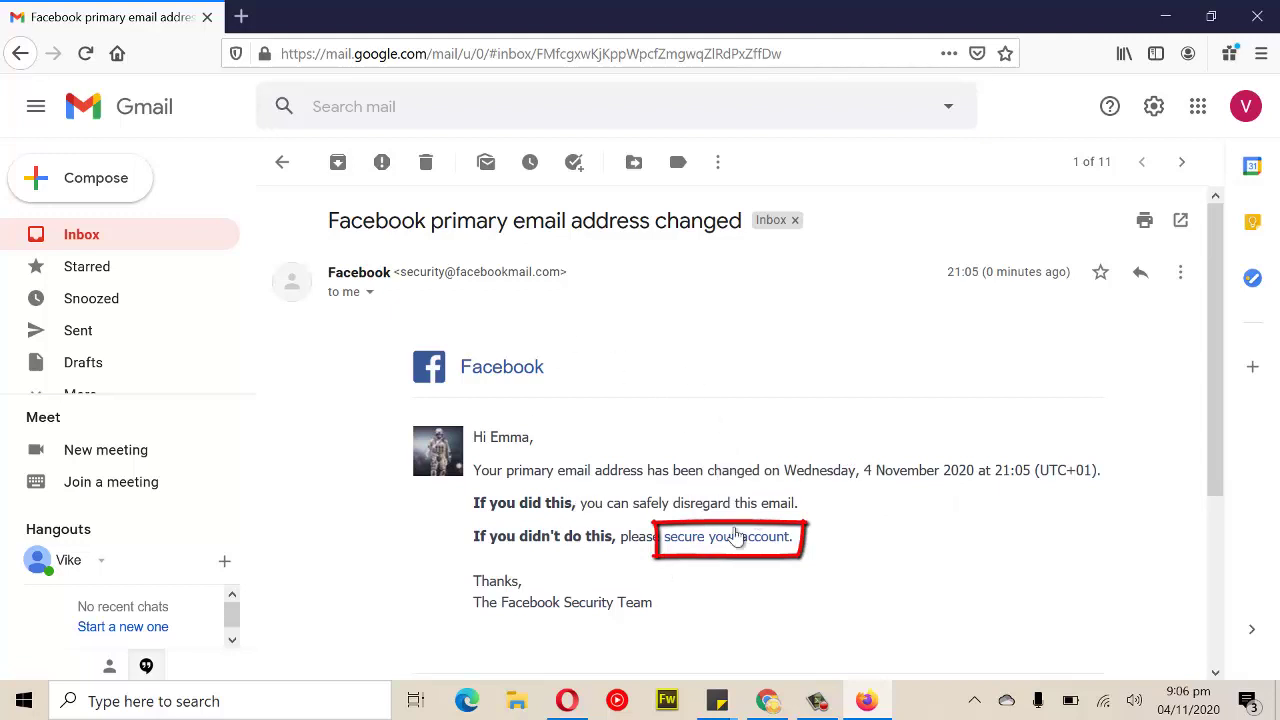
left_click_drag(870, 556, 450, 367)
left_click(633, 383)
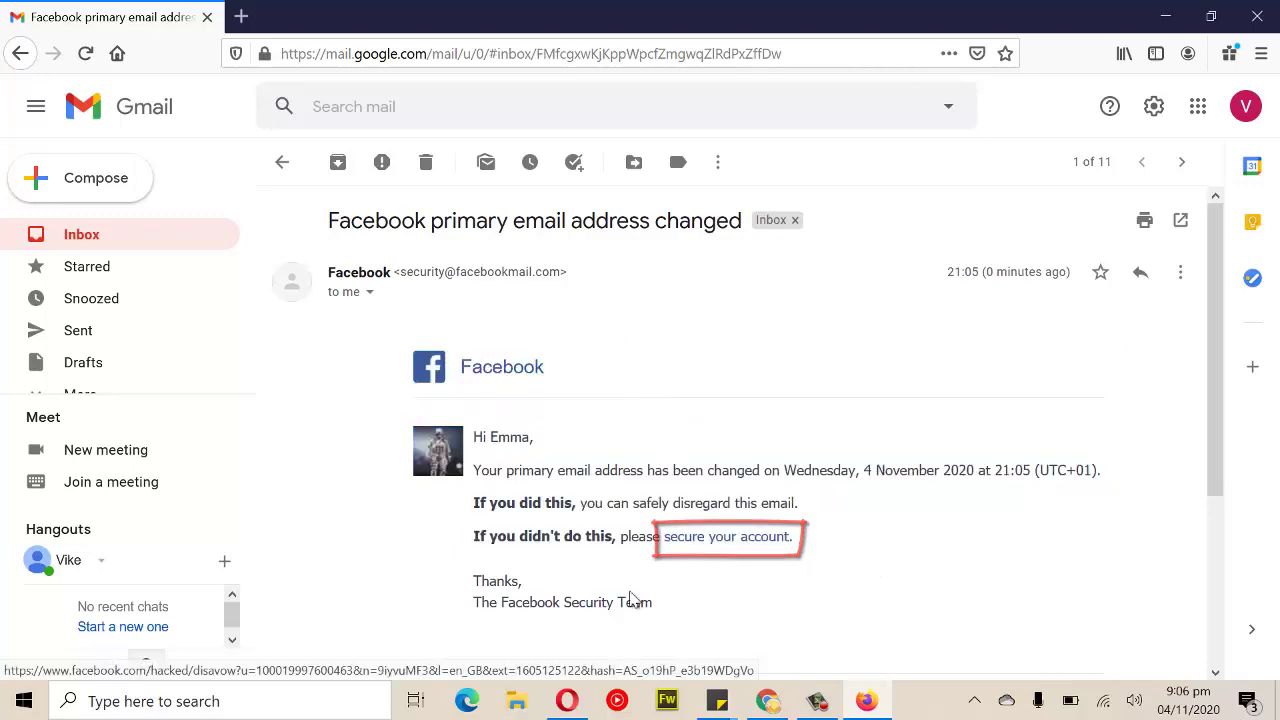
left_click(608, 648)
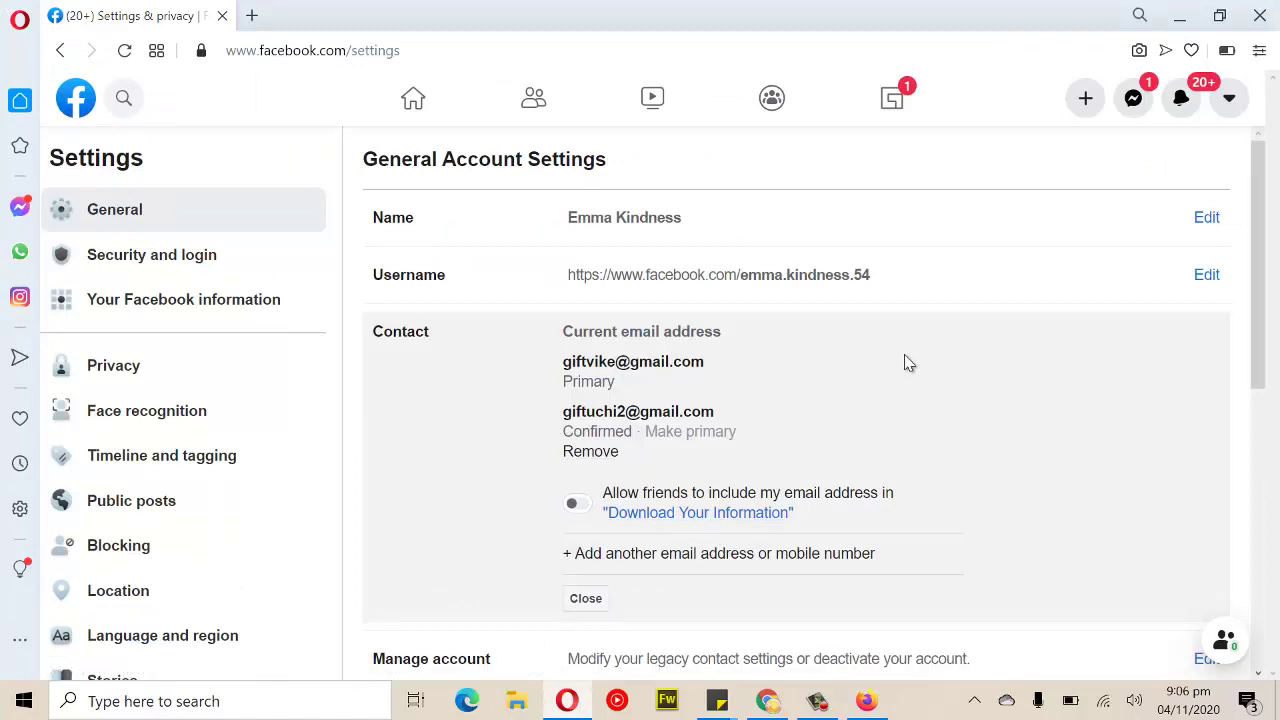
Step: Reload Contact settings and remove the old email address, leaving the Gmail address as Primary
key("F5")
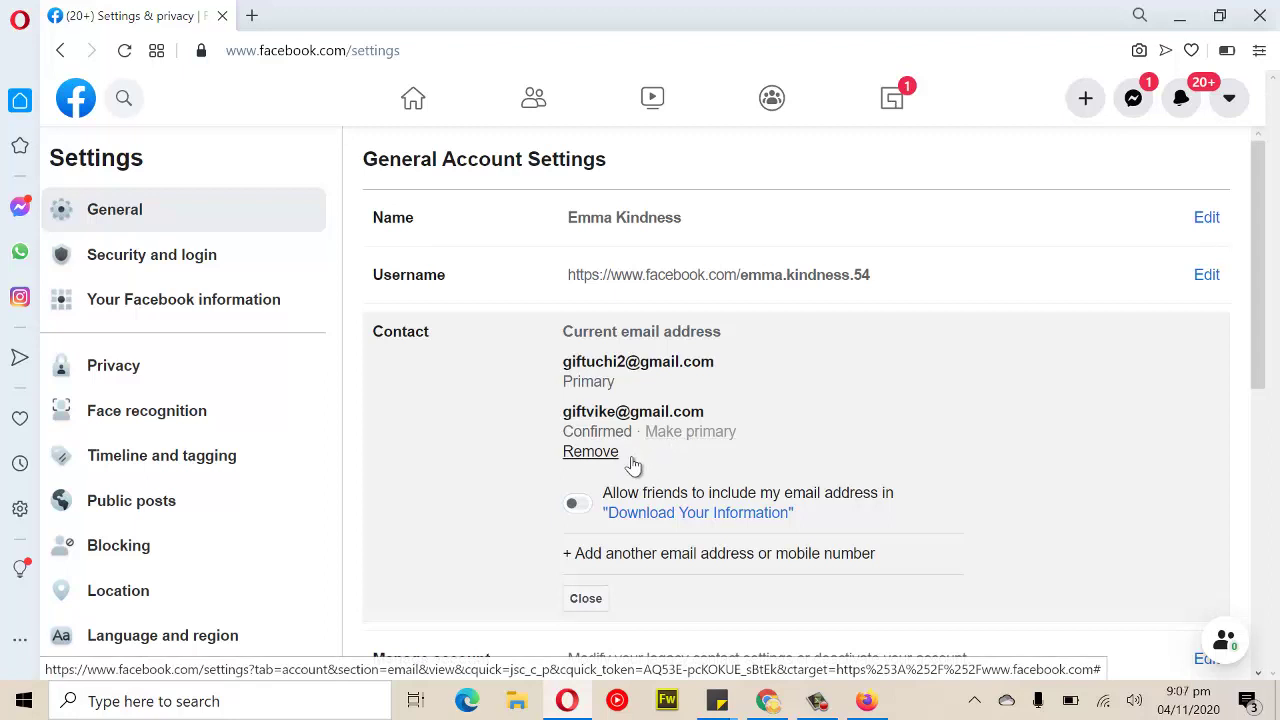
left_click(632, 464)
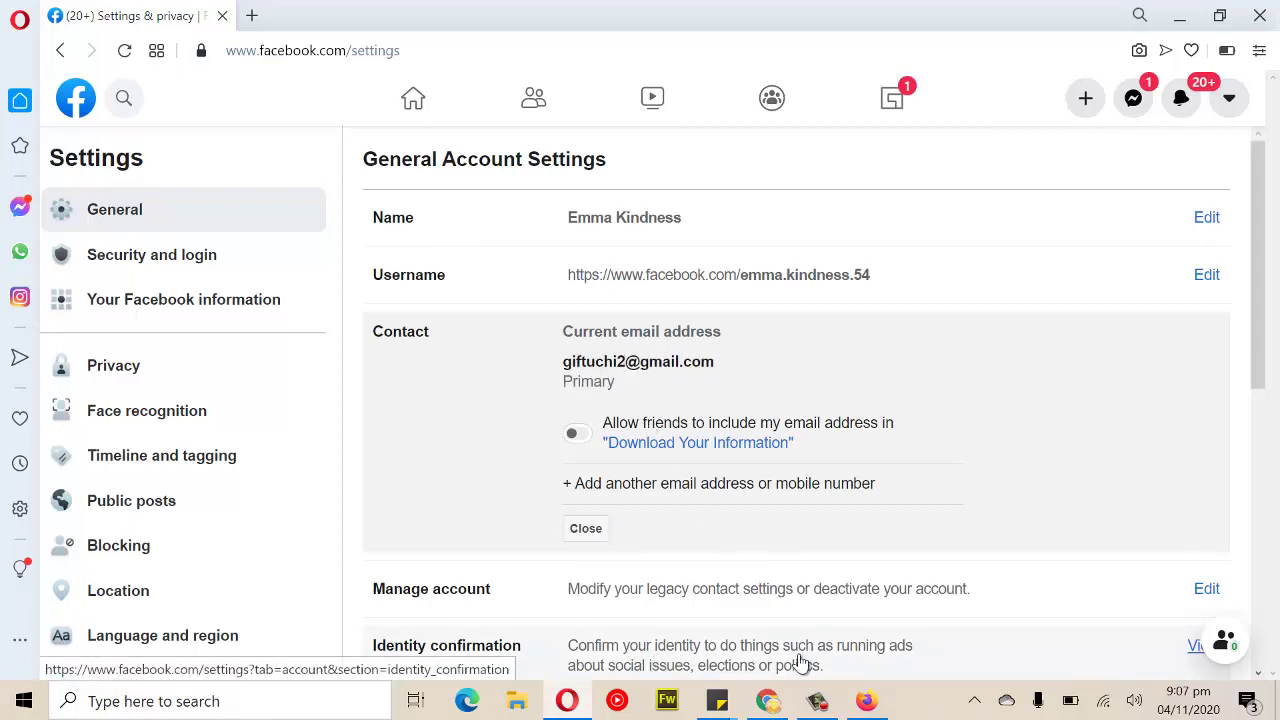
left_click(767, 700)
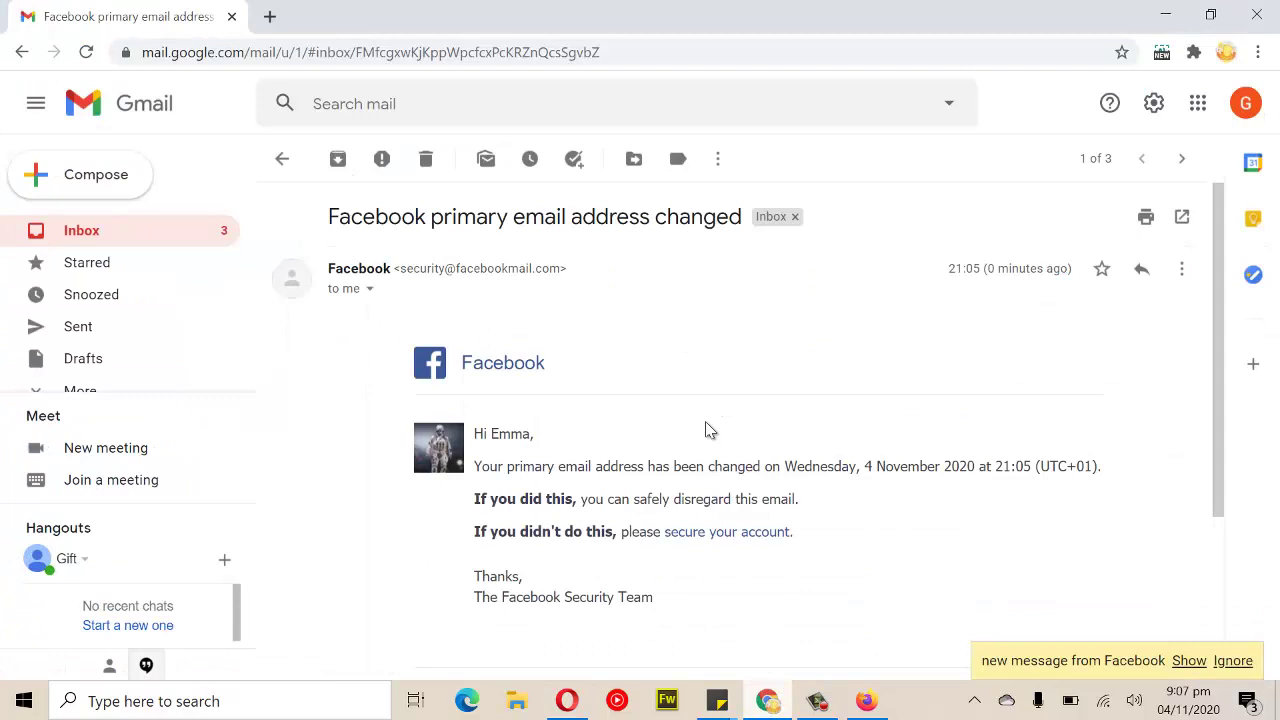
Step: Open the 'Email removed from your Facebook account' notice and load facebook.com in a new tab
left_click(282, 158)
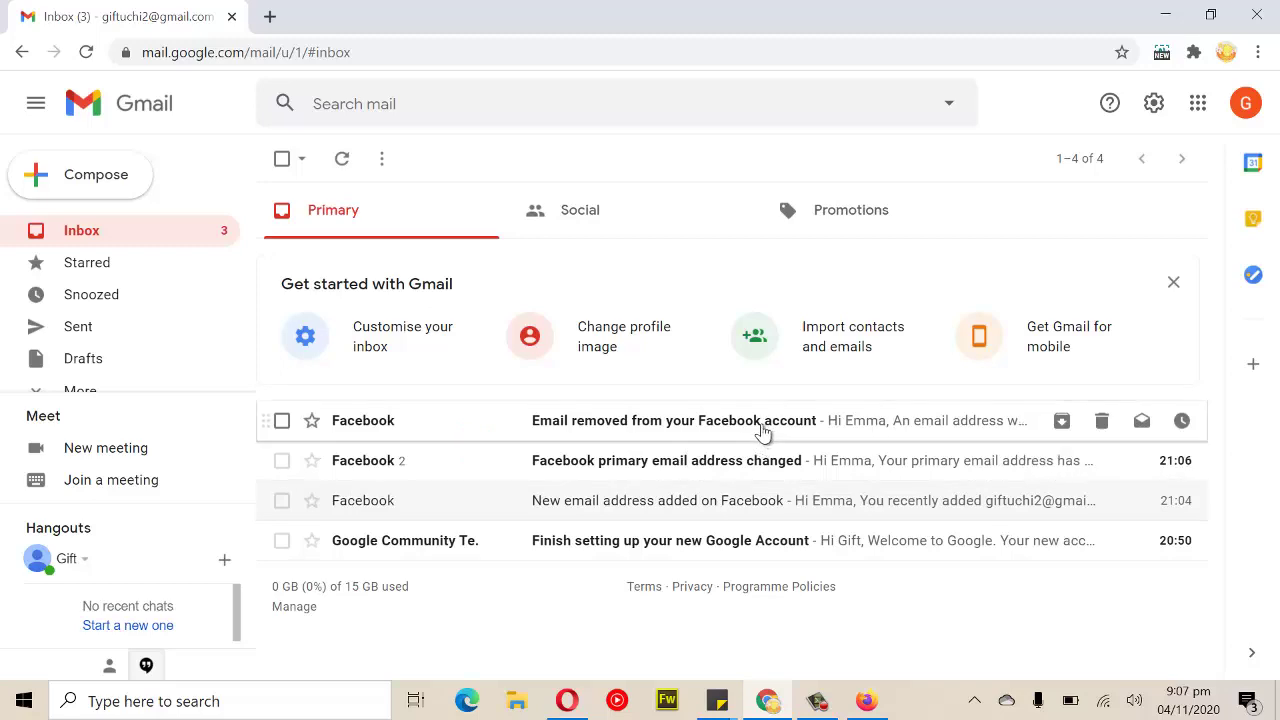
left_click(797, 424)
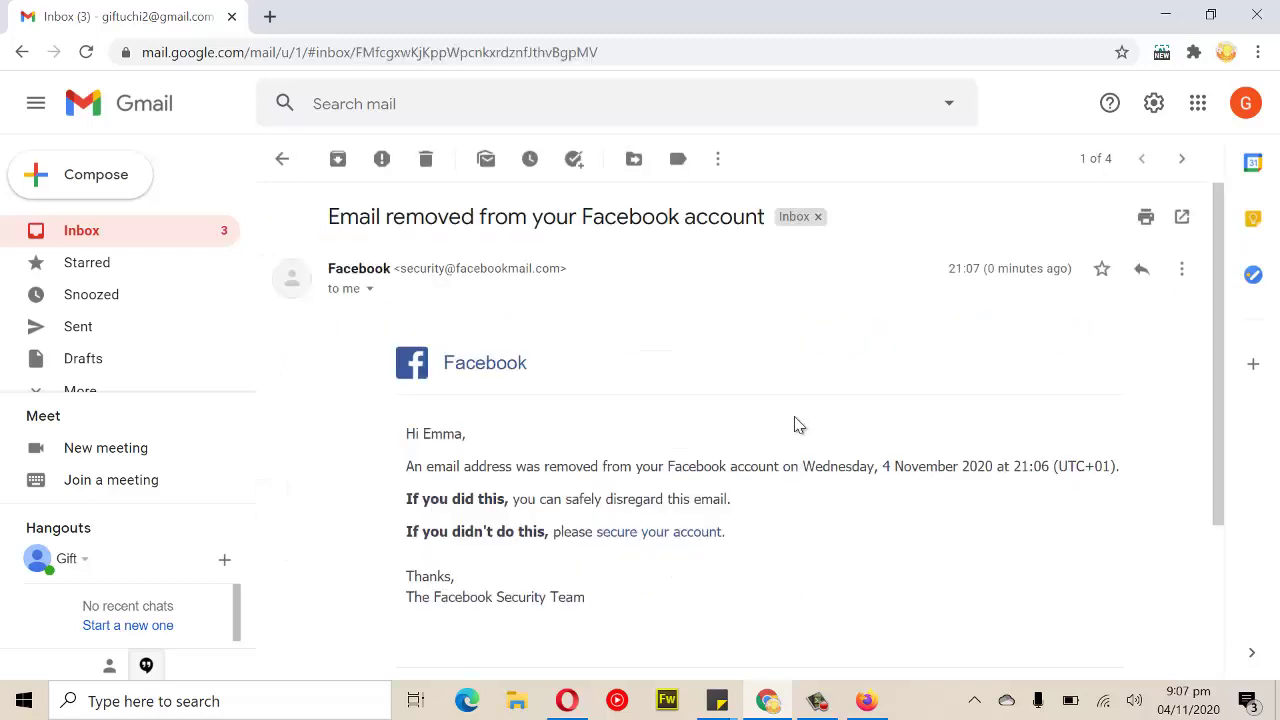
left_click(270, 22)
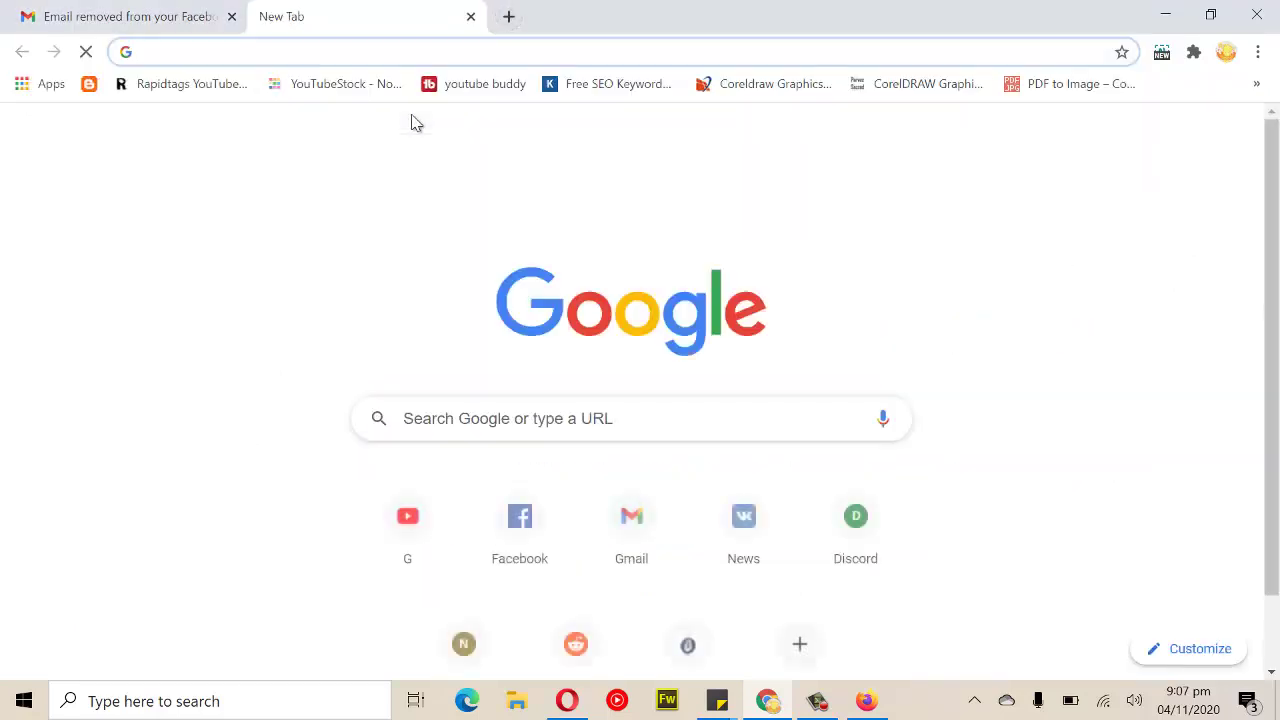
type("face")
key("Right")
key("Return")
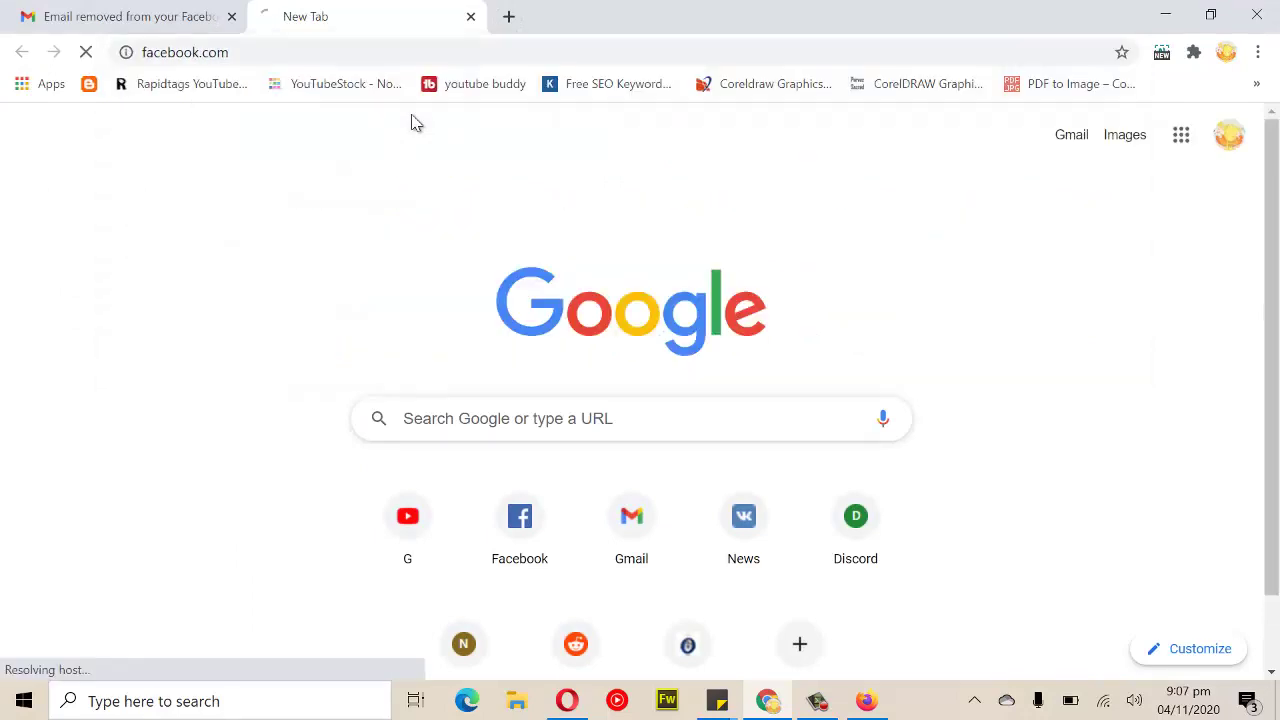
Step: Copy the new account's email address from the Google avatar panel and close the Facebook tab
left_click(166, 14)
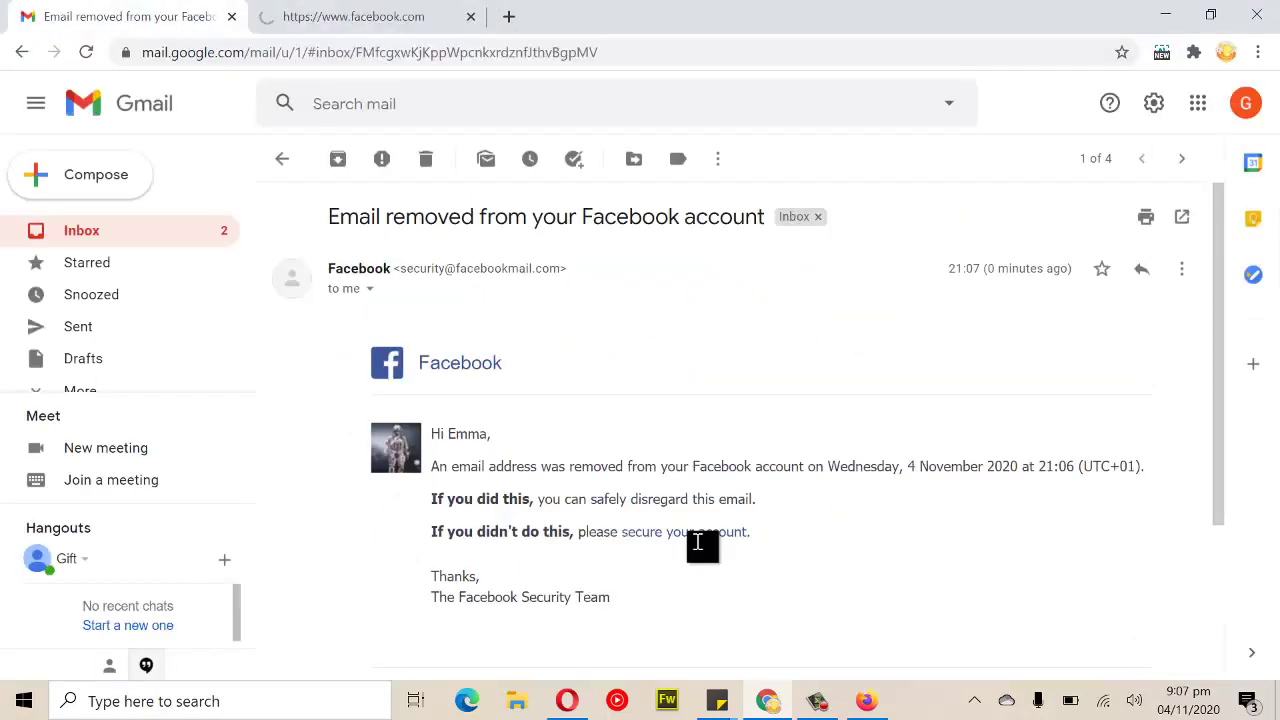
left_click(1245, 108)
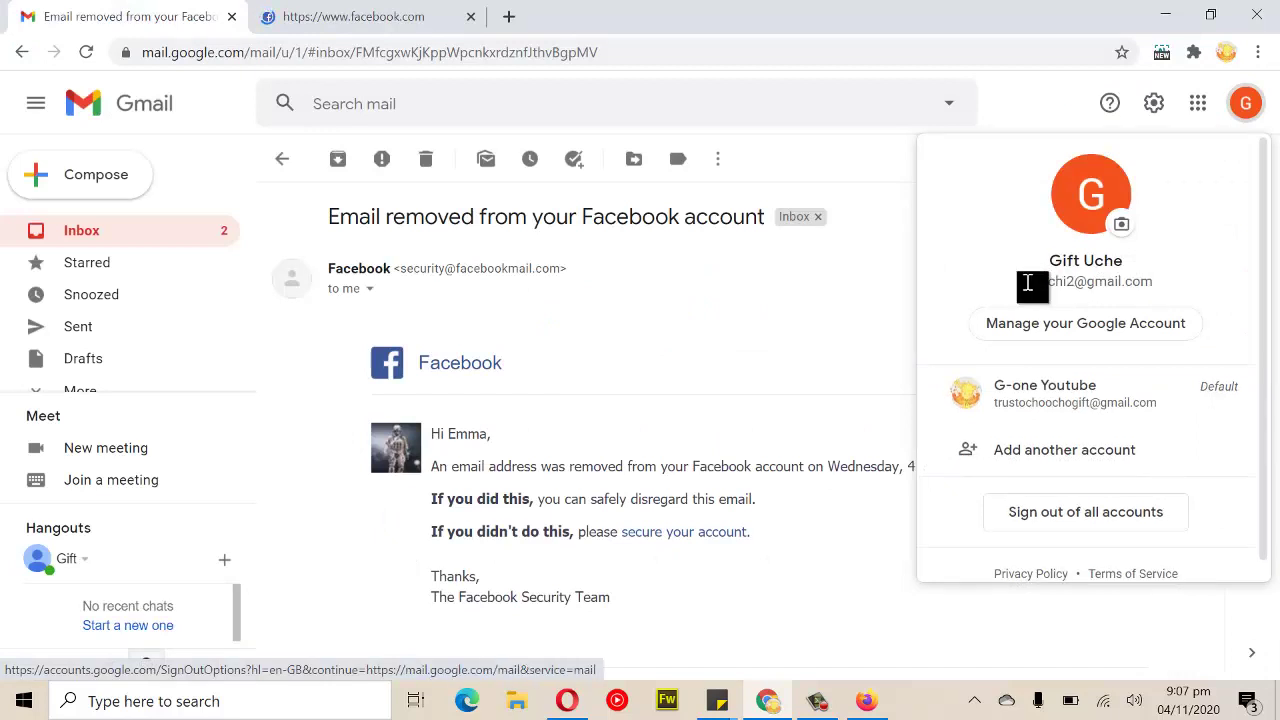
left_click_drag(1035, 283, 1155, 283)
key("Escape")
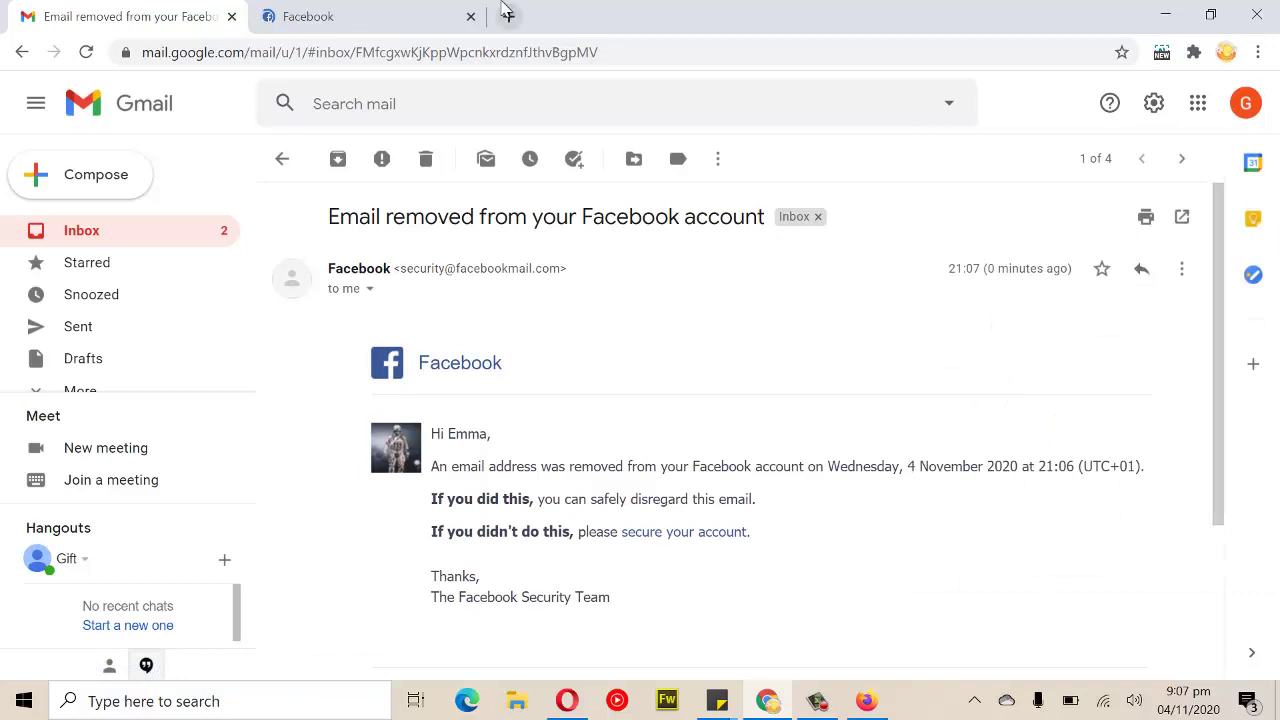
left_click(305, 14)
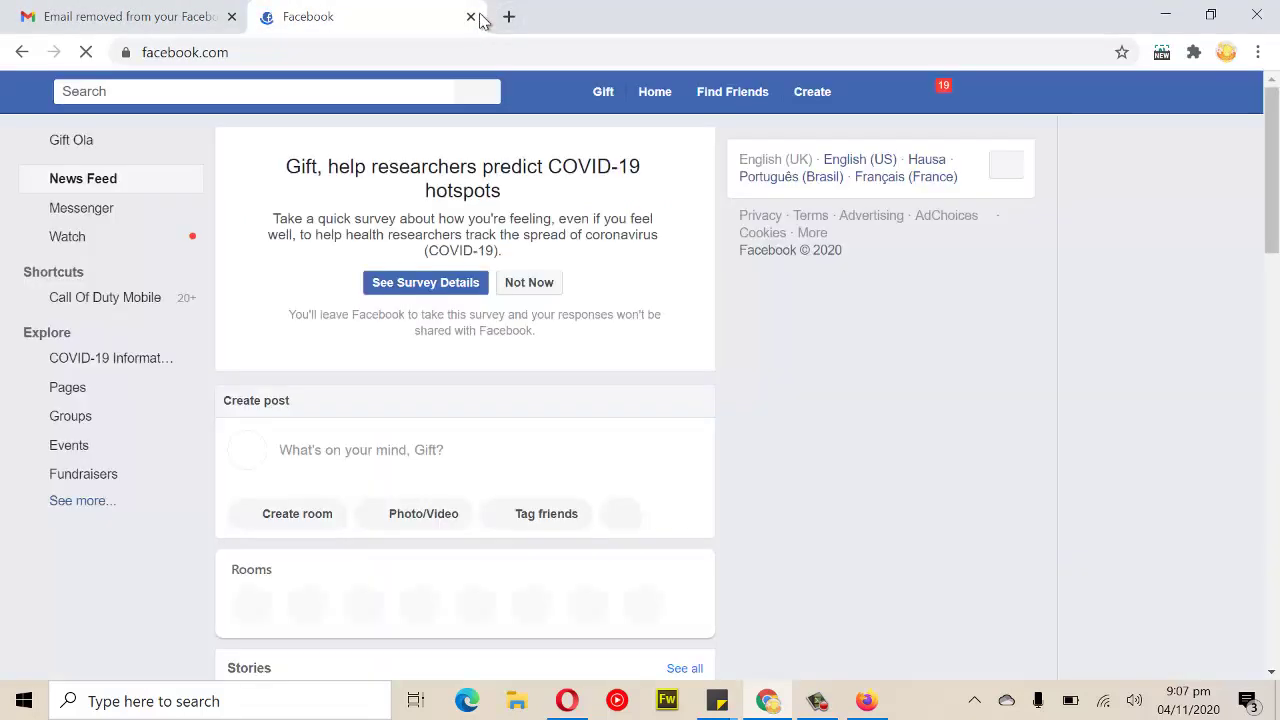
left_click(471, 17)
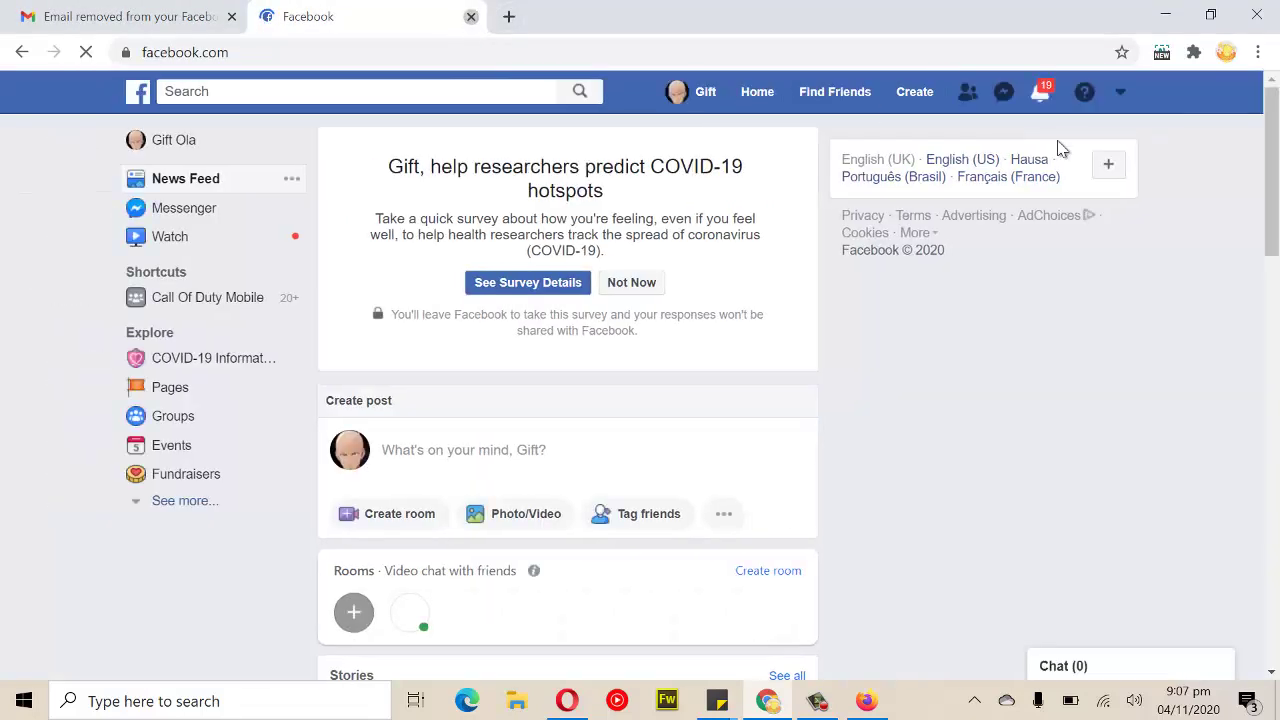
left_click(1258, 55)
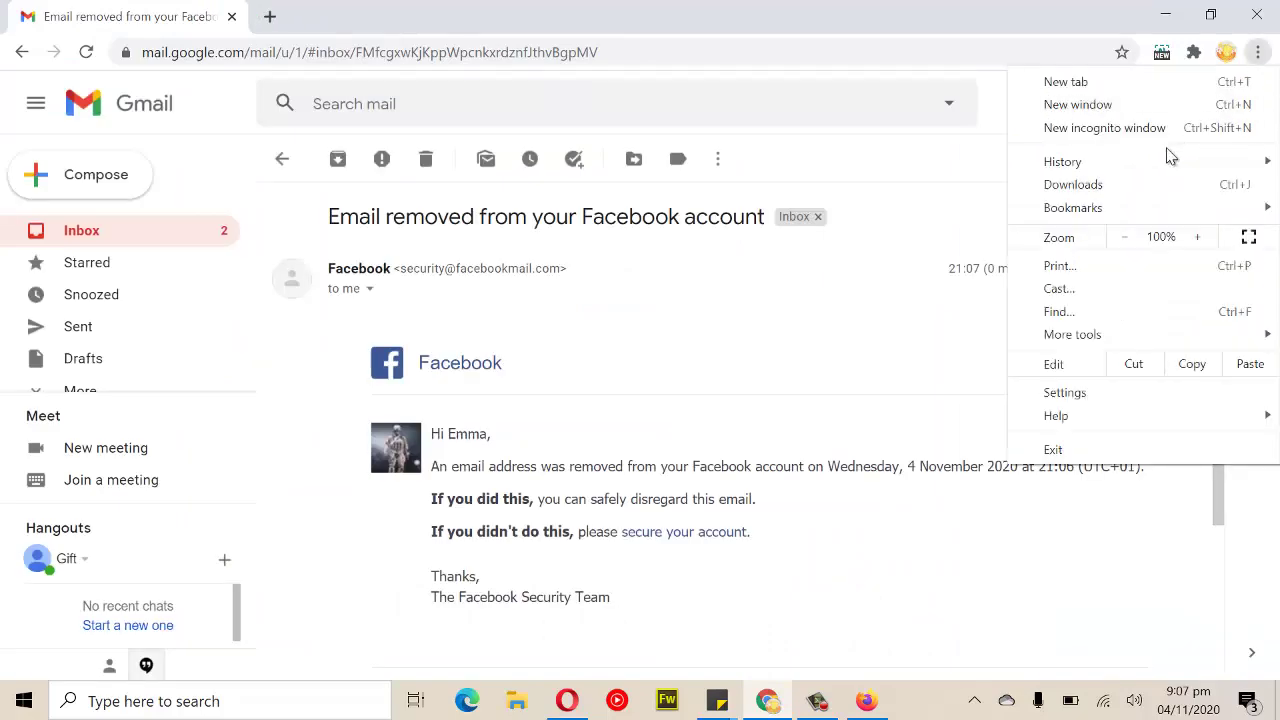
Step: Open facebook.com in a new incognito window and start typing the login email
left_click(1142, 130)
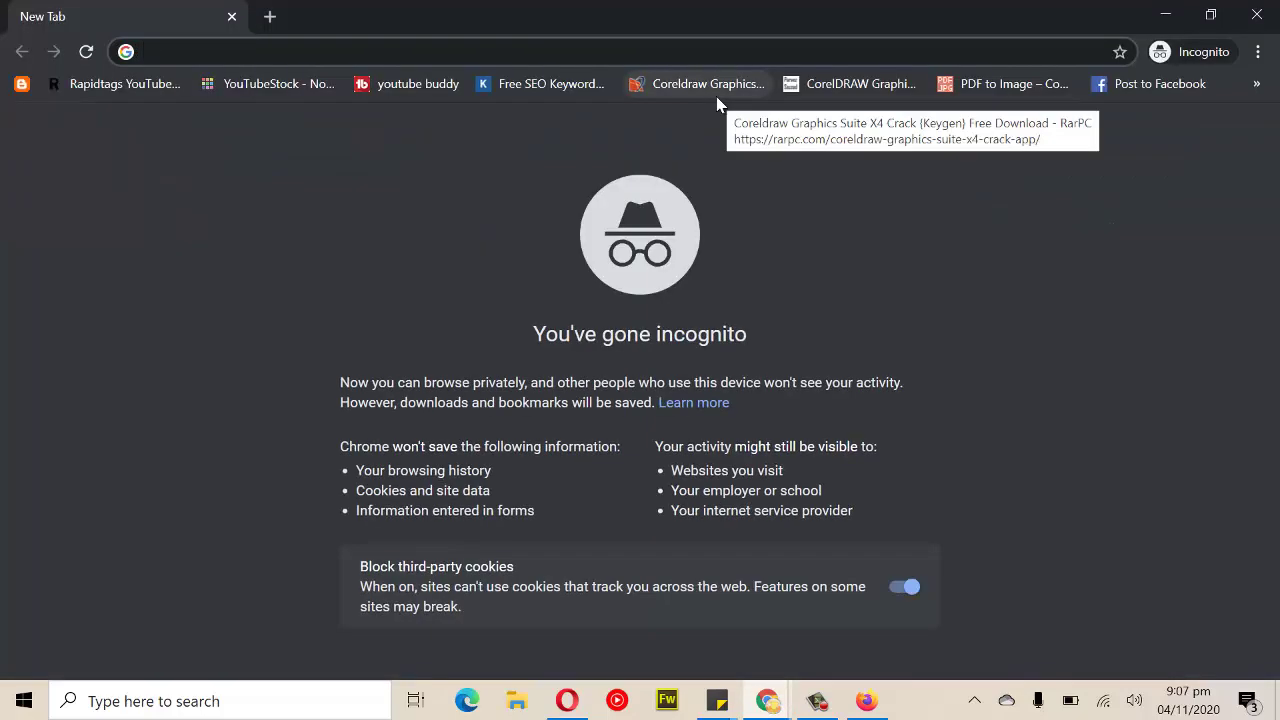
type("facebook.com")
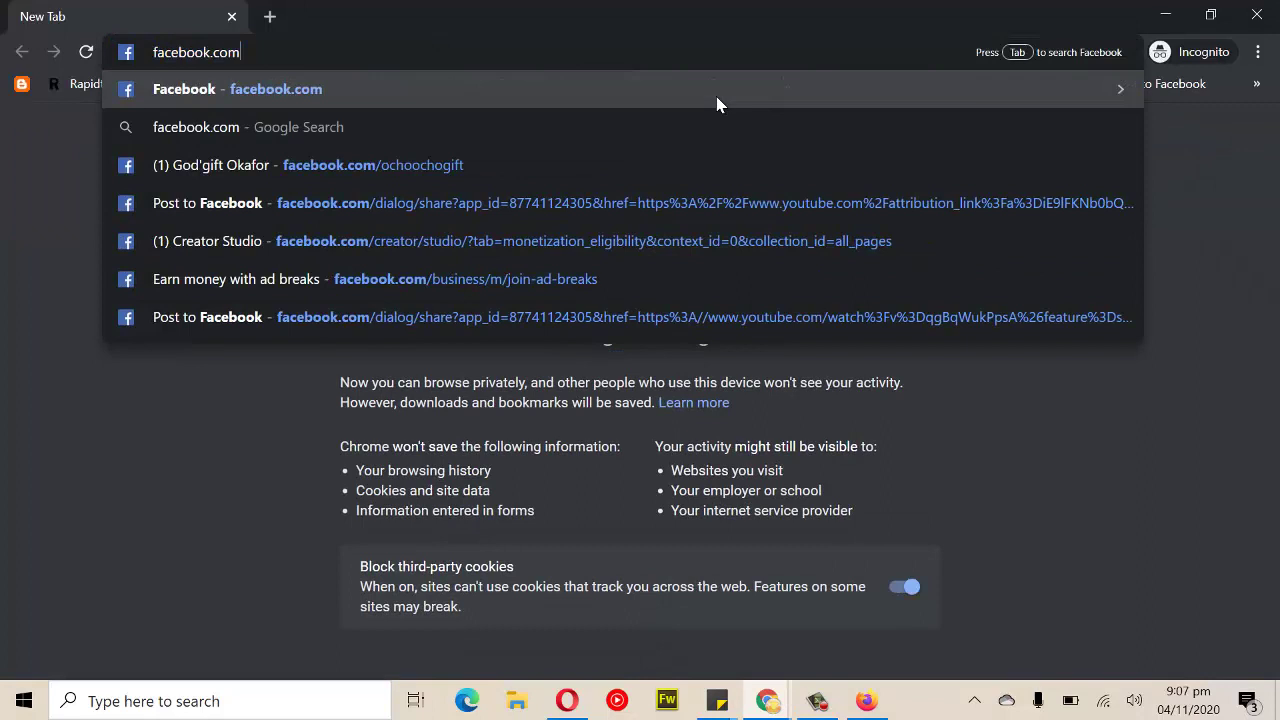
key("Return")
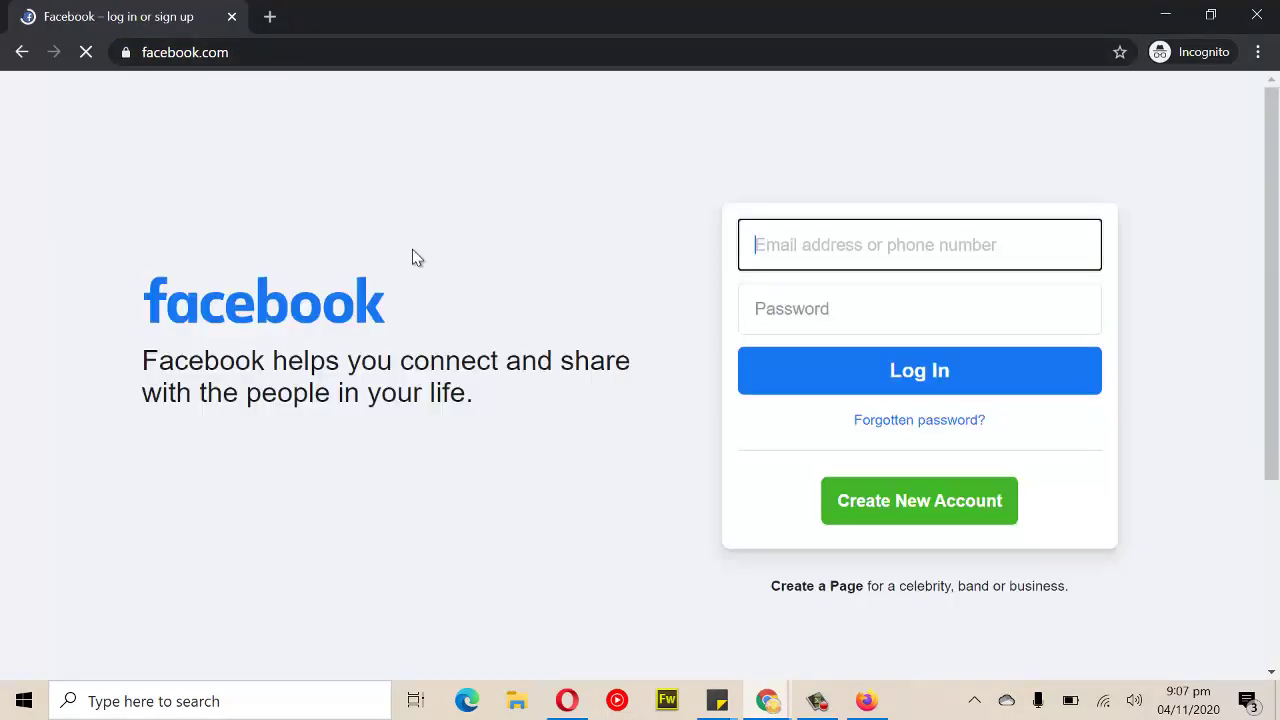
left_click(797, 262)
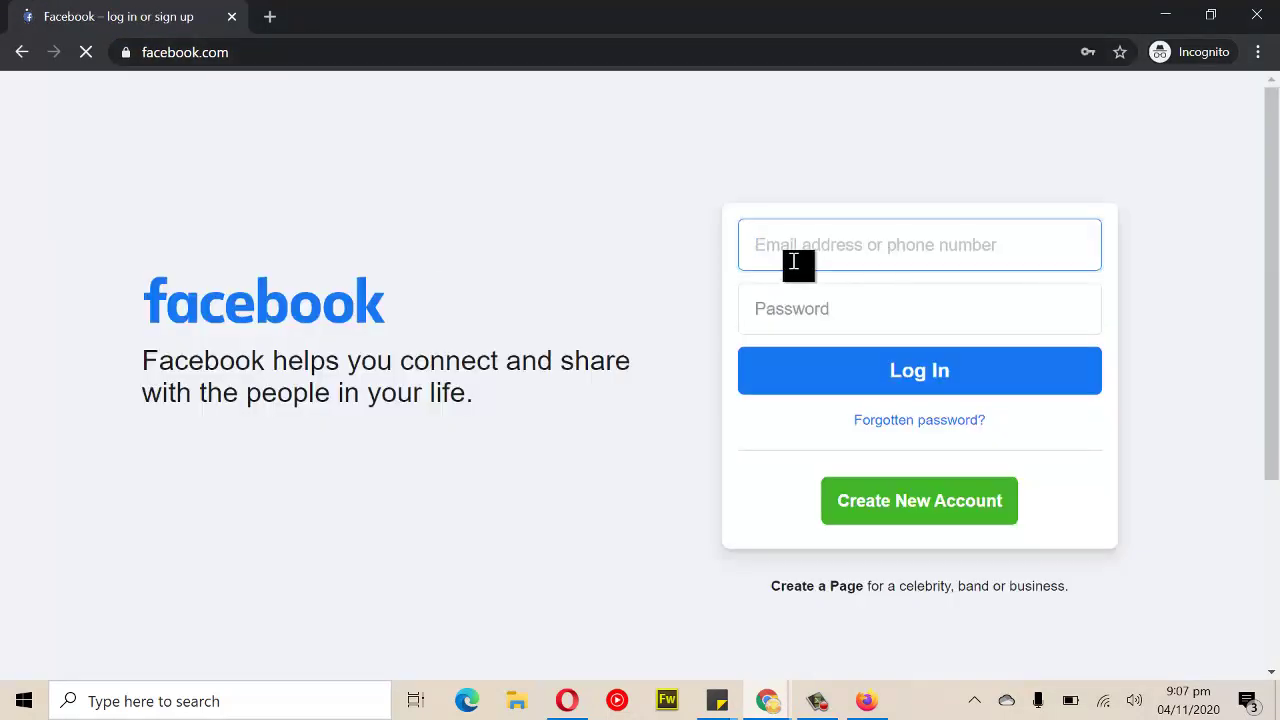
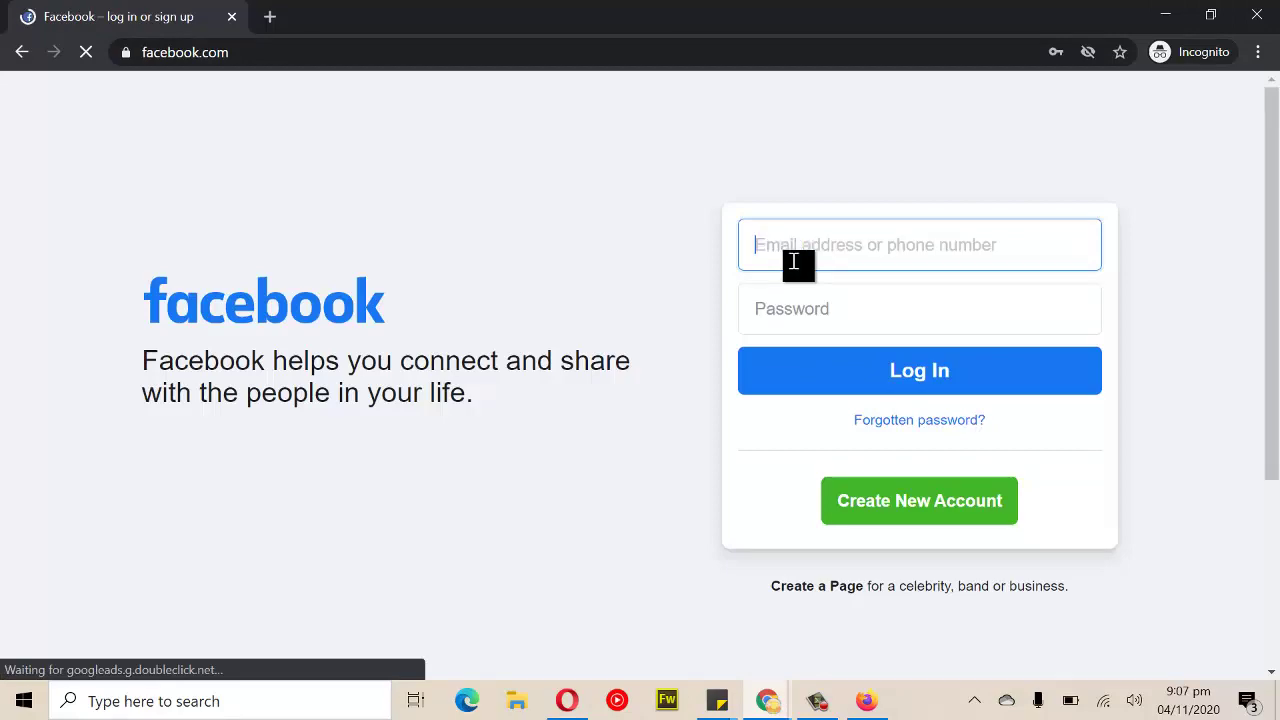
Step: Paste the new Gmail address from the Gmail window into the login email field
key("alt+Tab")
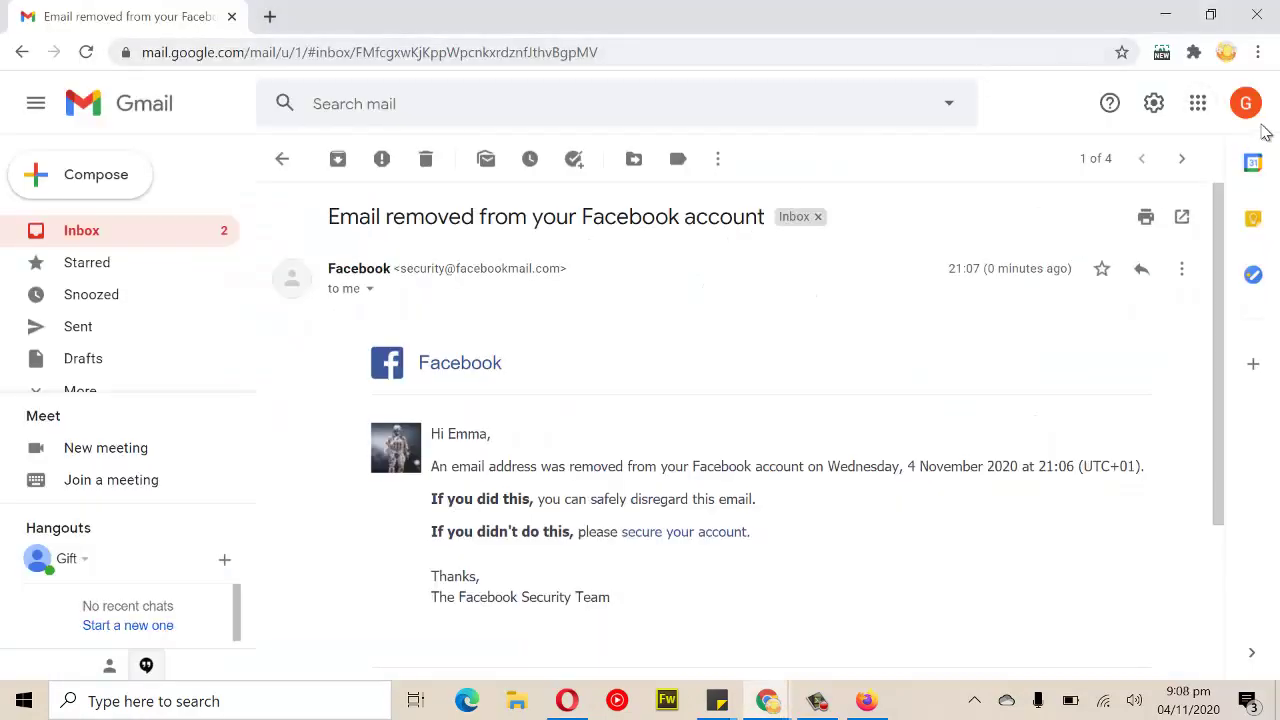
left_click(1245, 103)
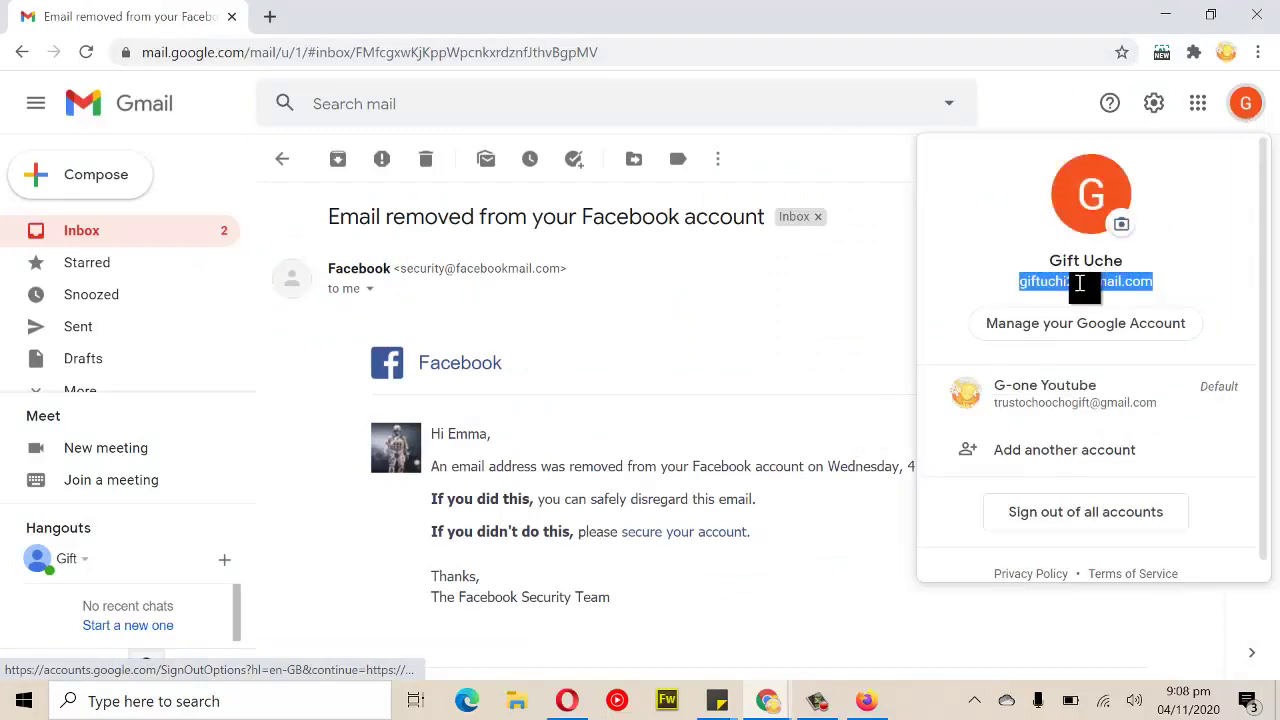
key("alt+Tab")
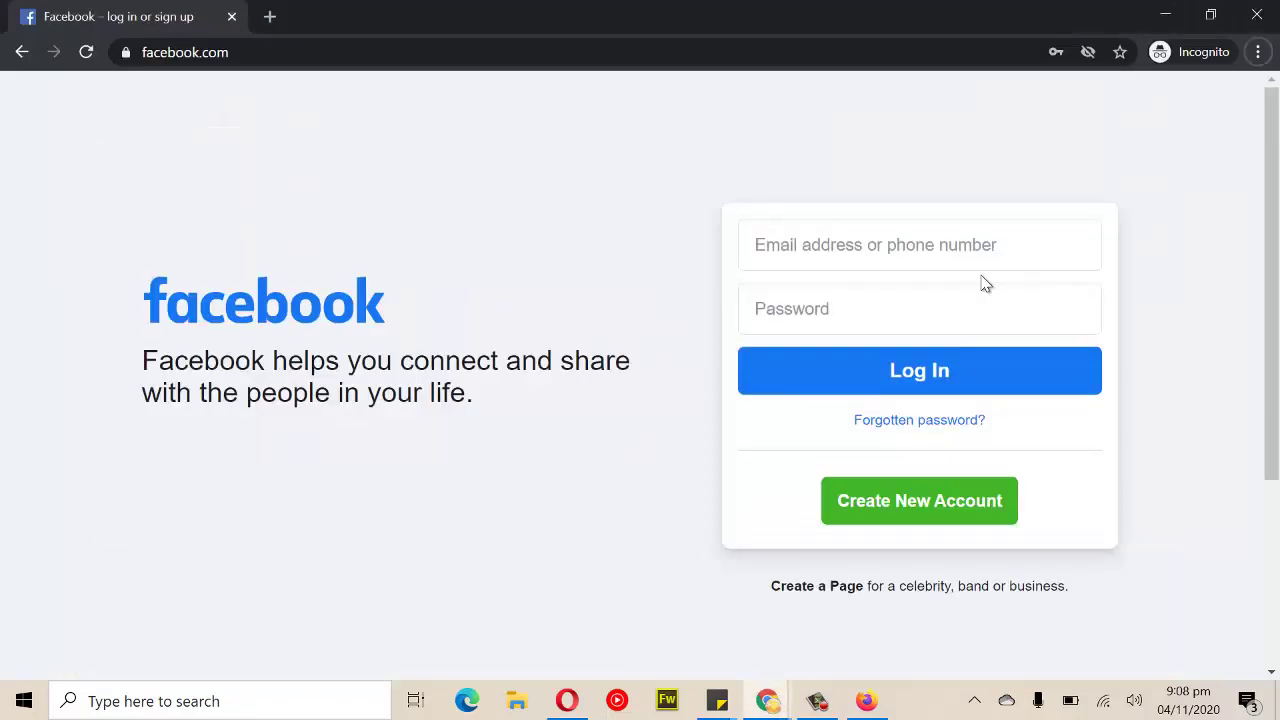
left_click(895, 238)
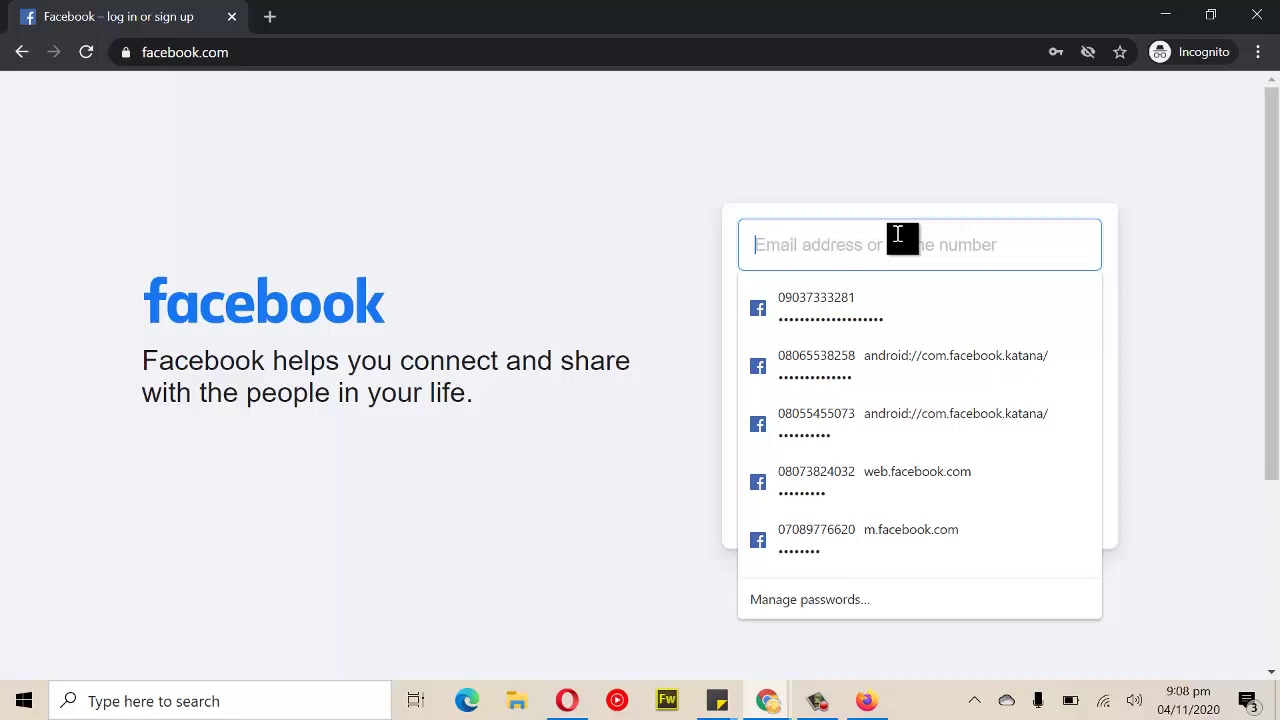
key("ctrl+v")
Step: Enter the account password and submit the login
left_click(811, 317)
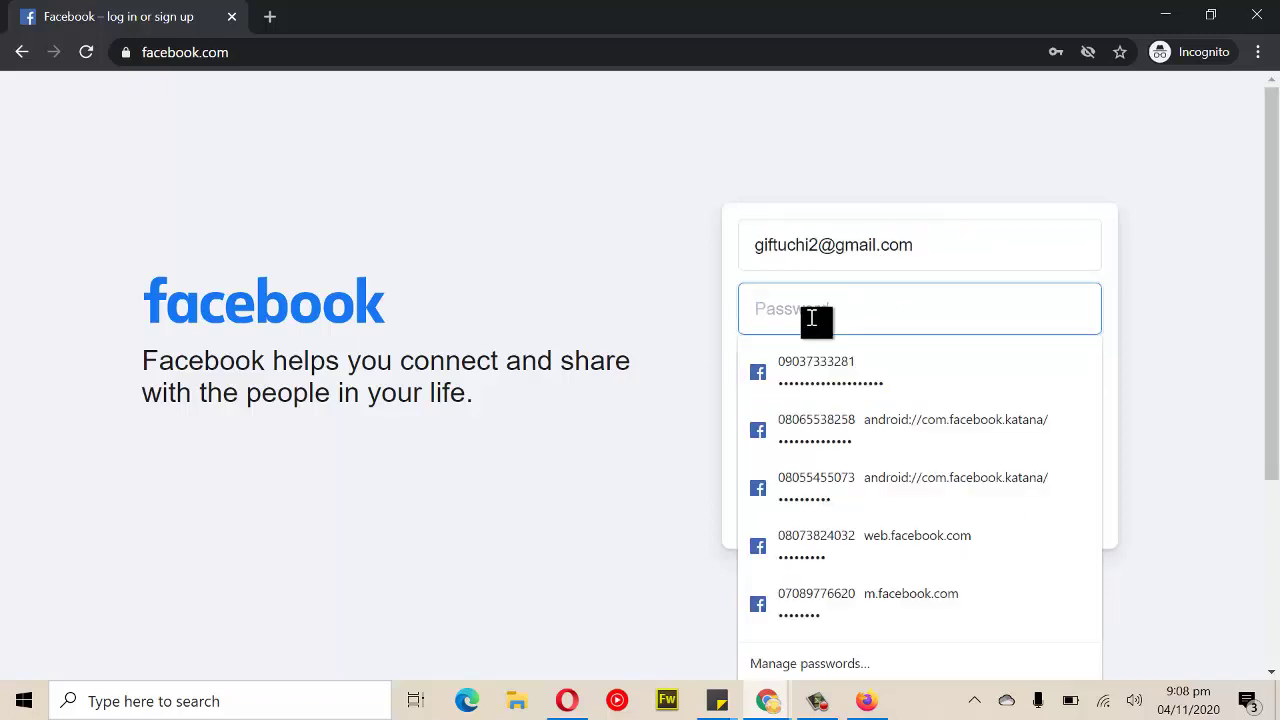
type("••")
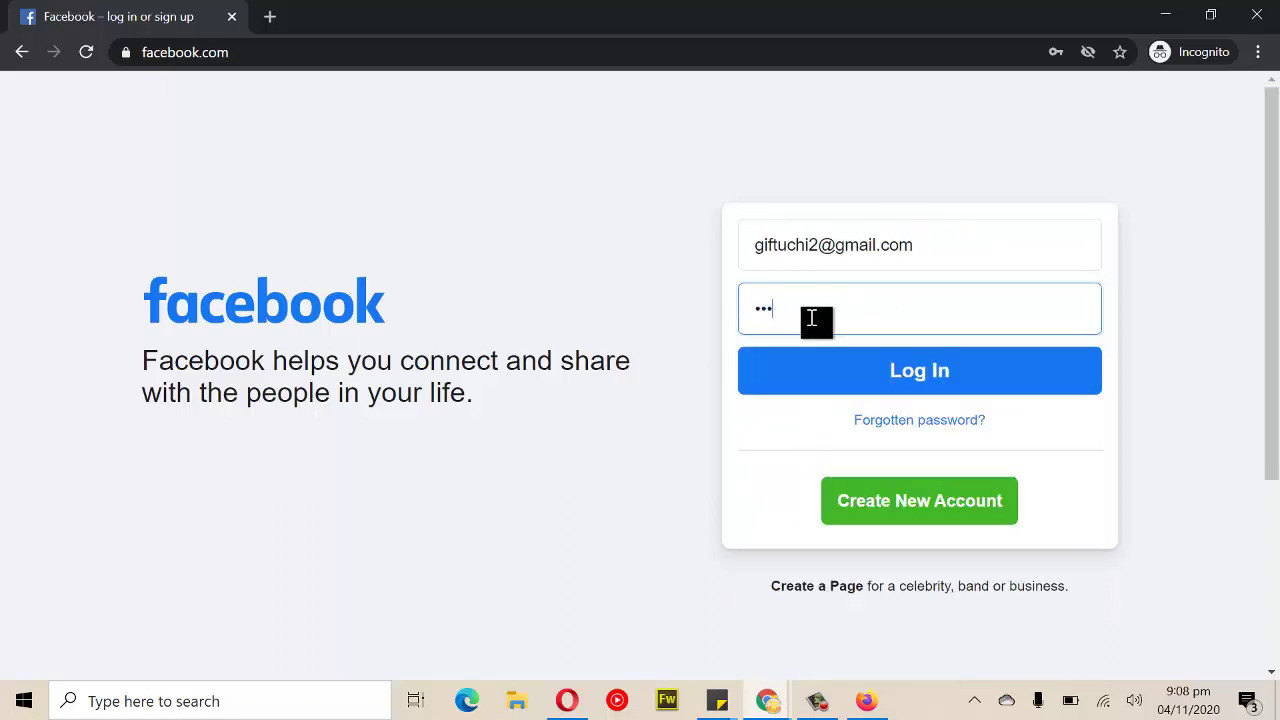
type("••")
key("ctrl+a")
type("••")
key("Return")
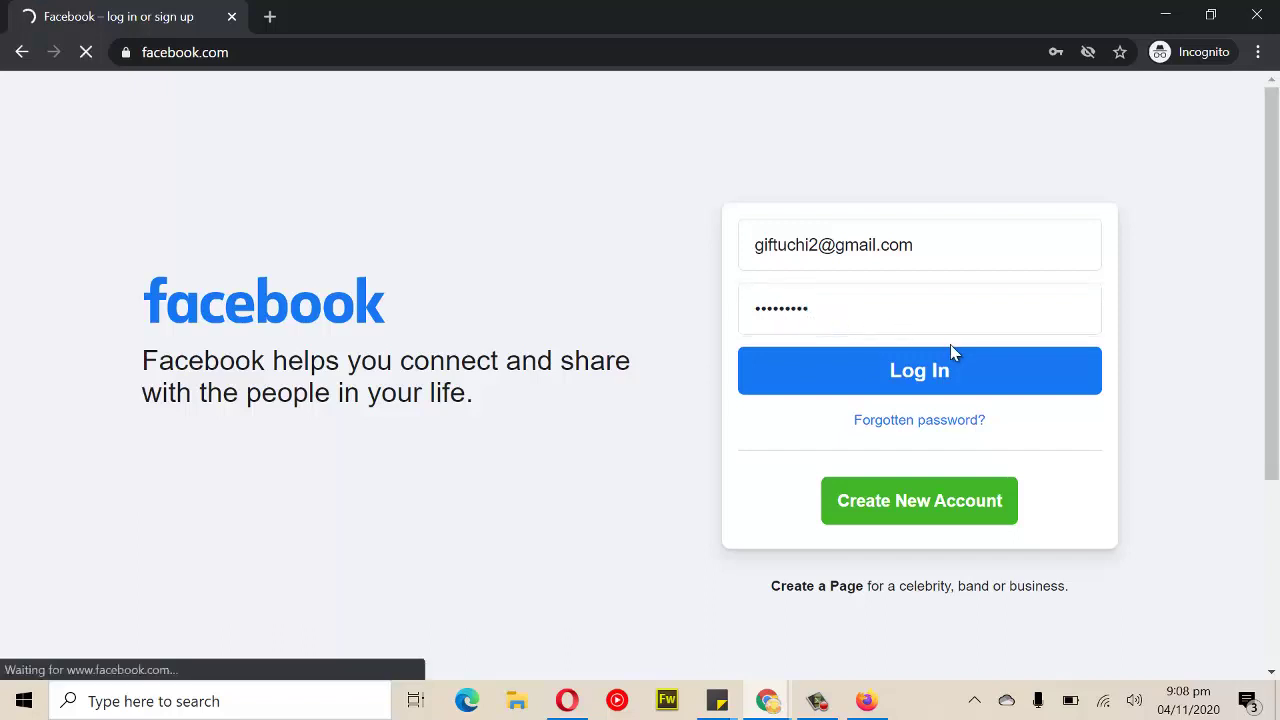
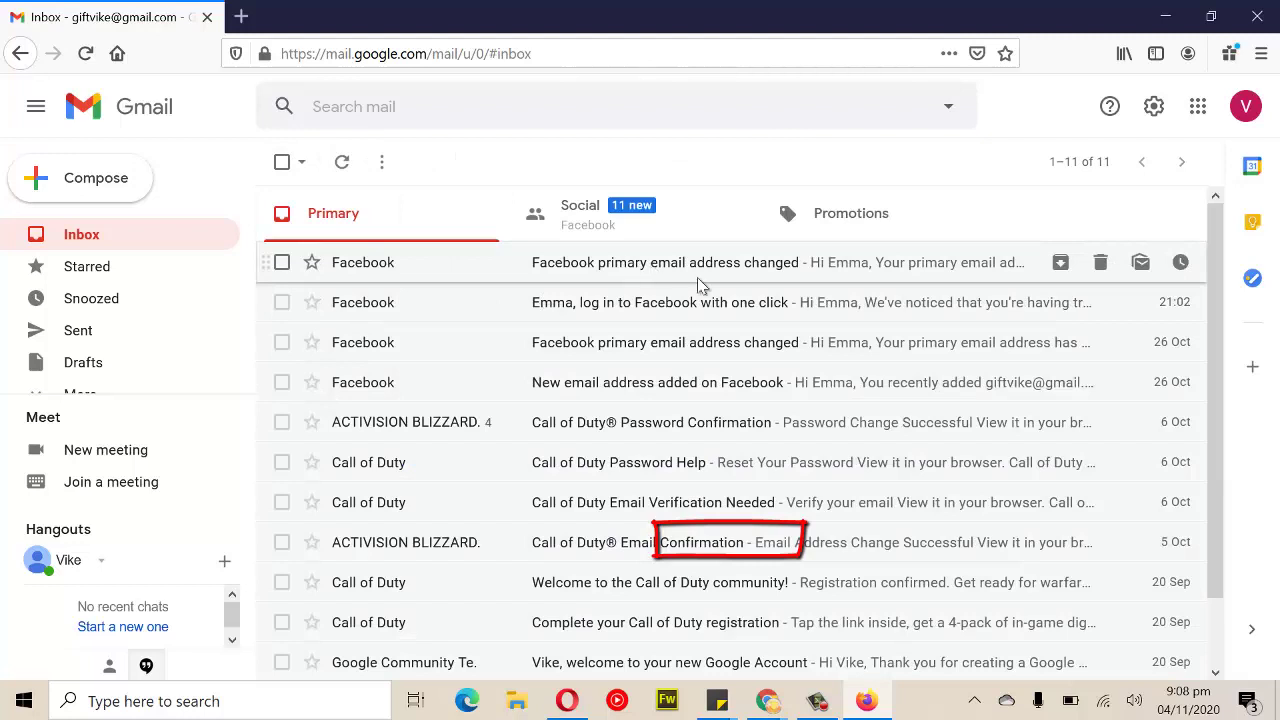
Step: Open the 'Facebook primary email address changed' alert and follow its 'secure your account' link
left_click(700, 277)
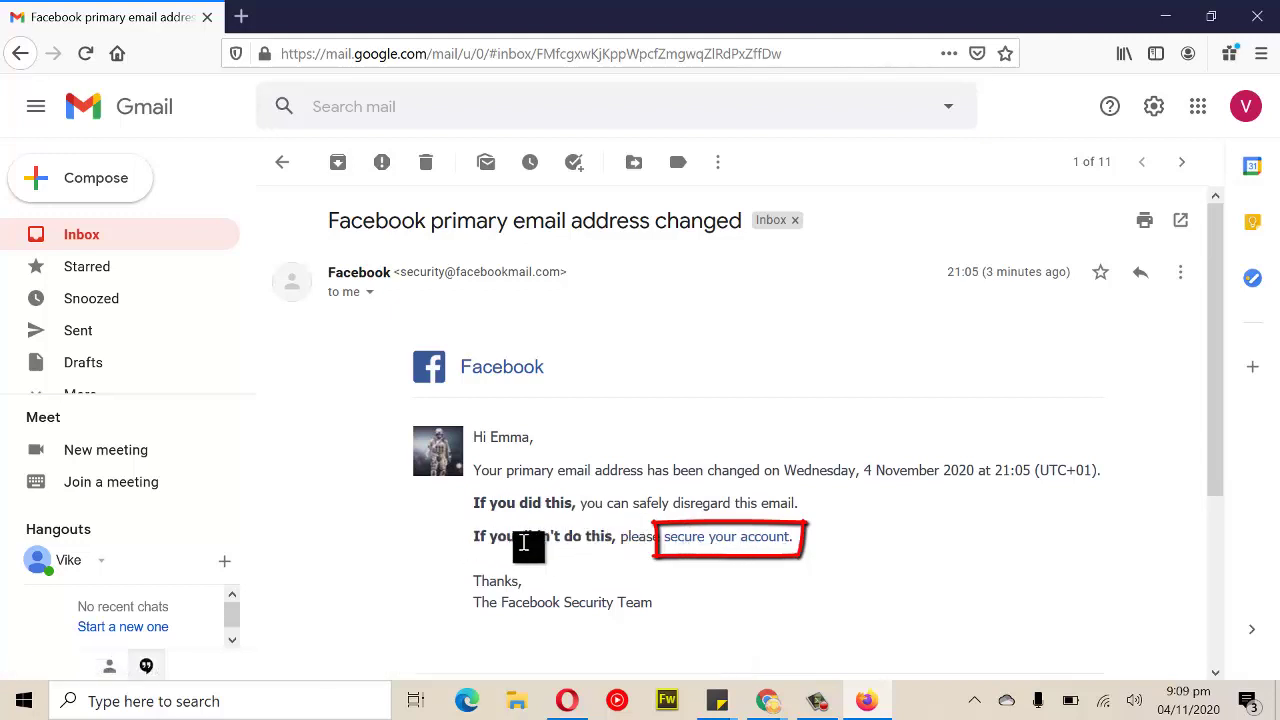
left_click(724, 540)
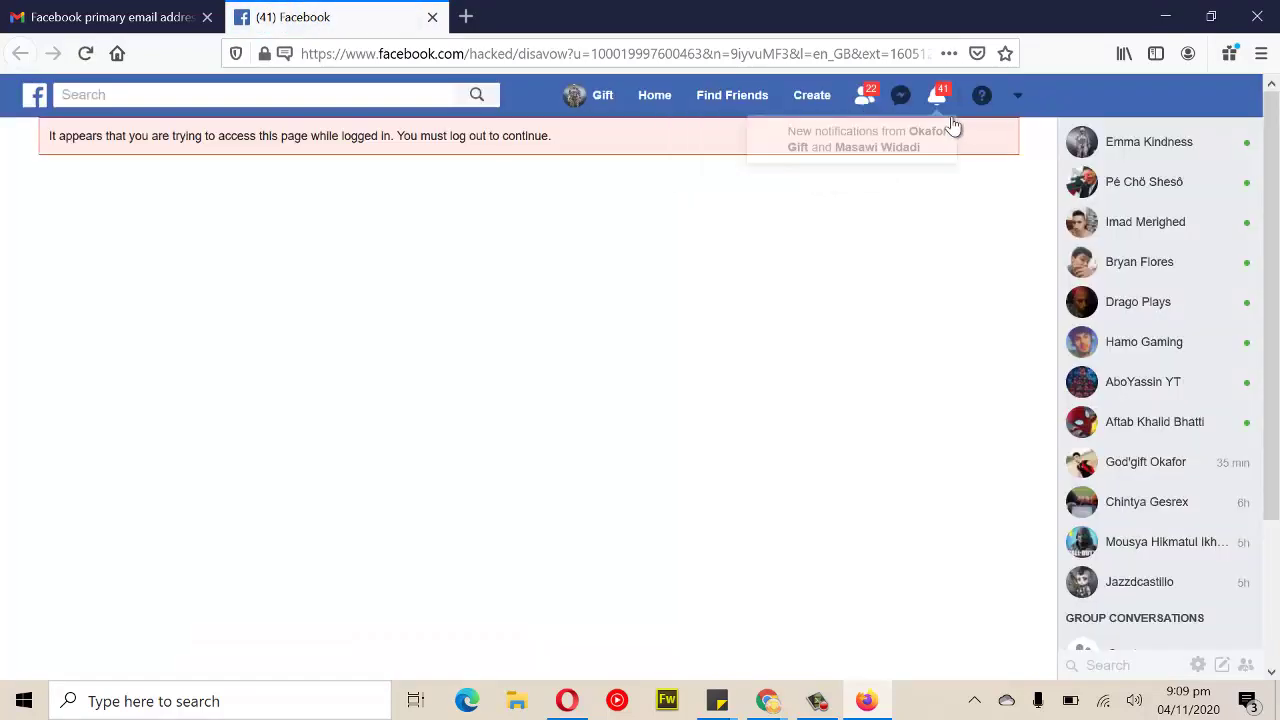
Step: Log out of Facebook, remove the saved recent login, and reopen the email's 'secure your account' link
left_click(1018, 97)
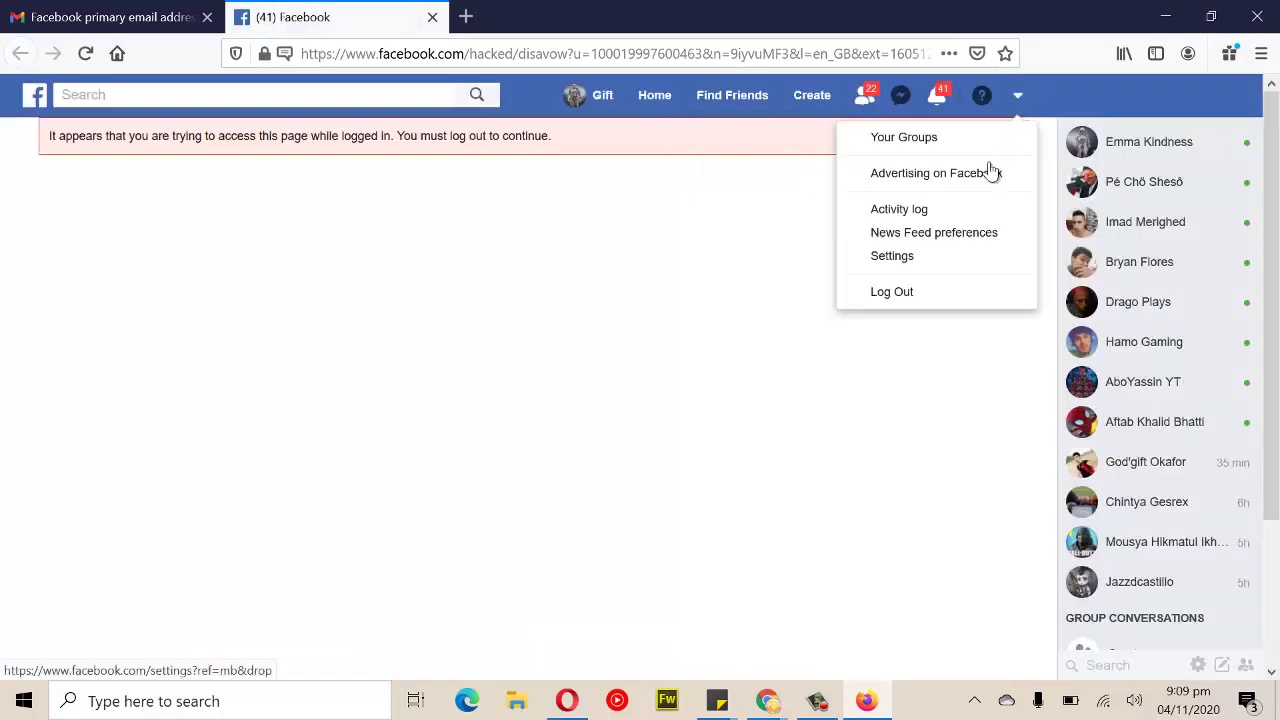
left_click(929, 289)
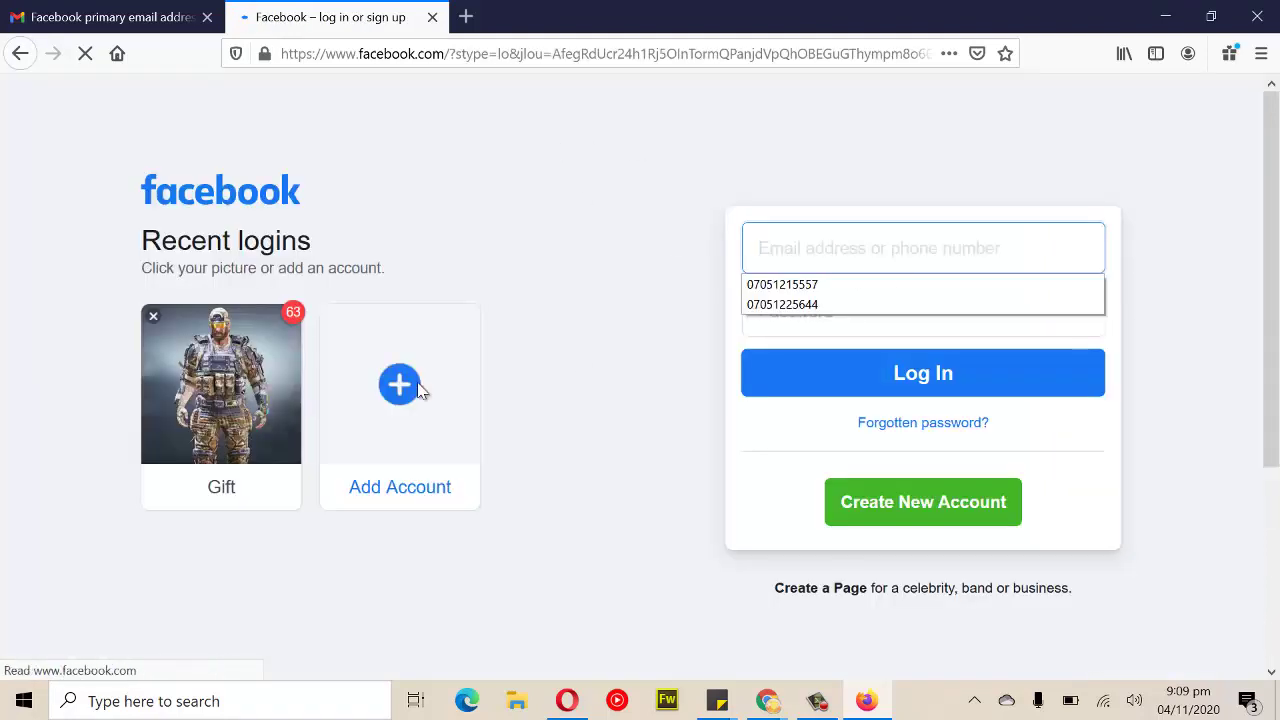
left_click(149, 313)
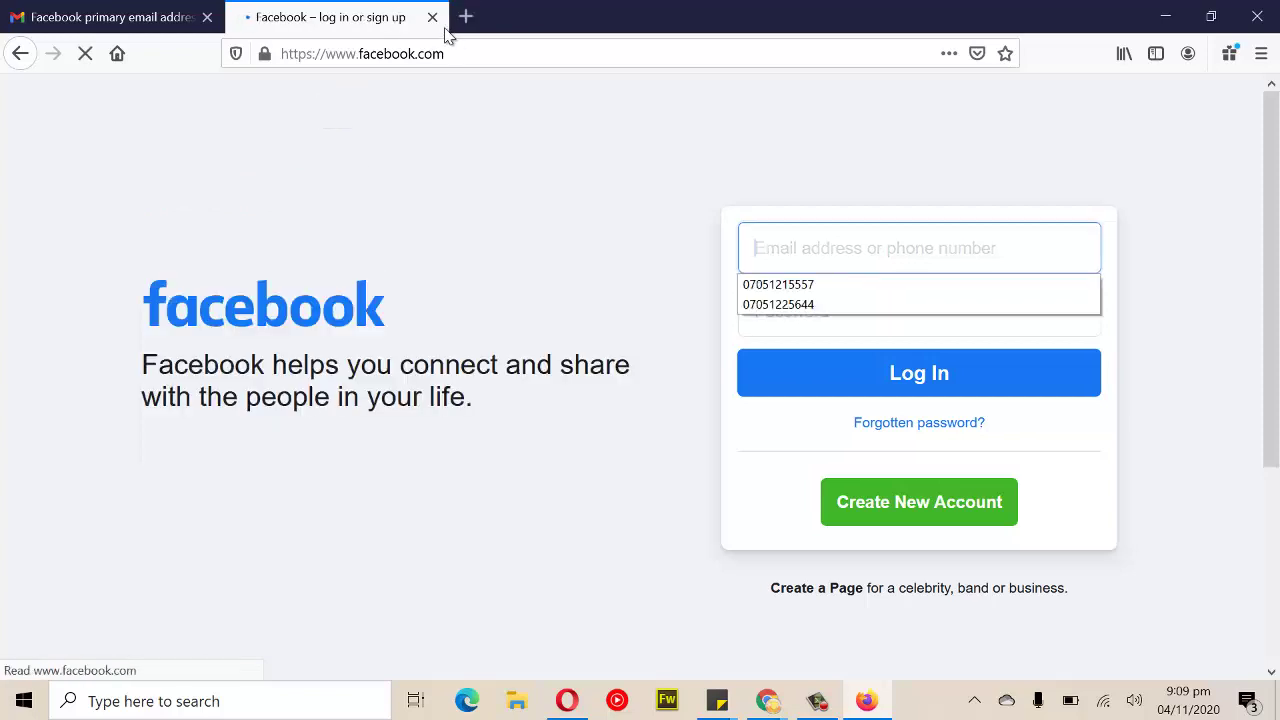
left_click(128, 17)
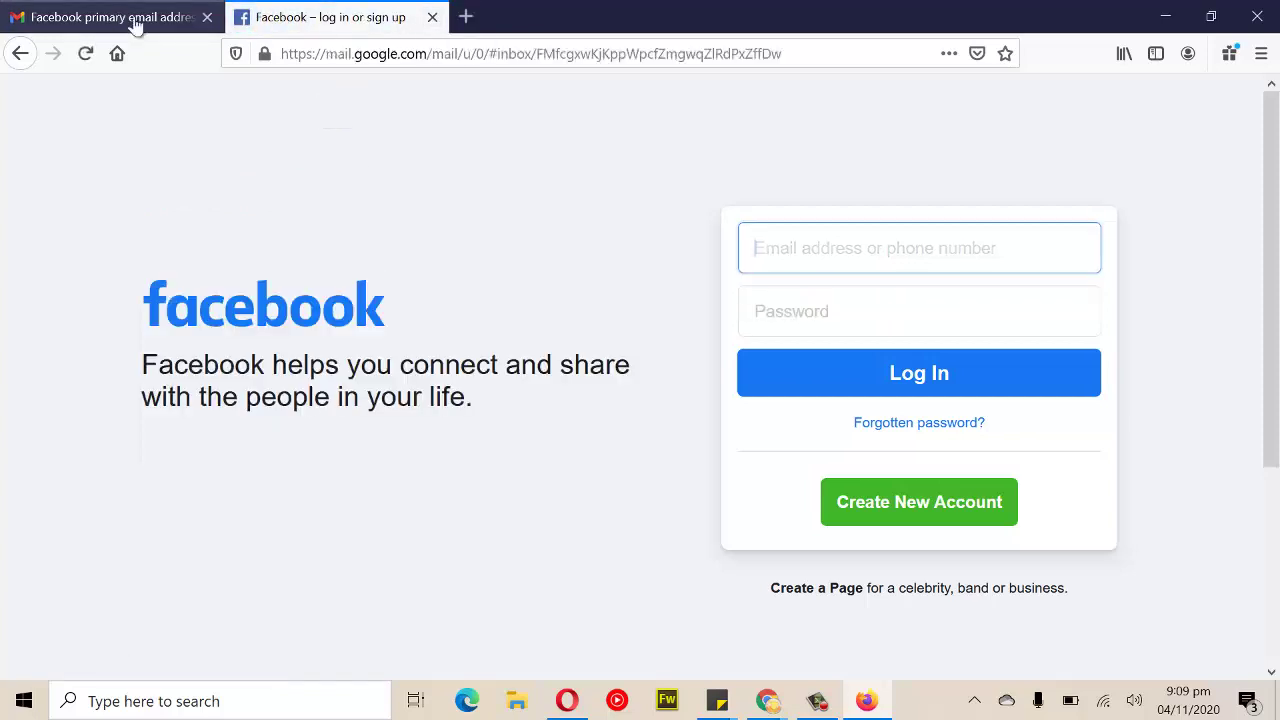
left_click(752, 540)
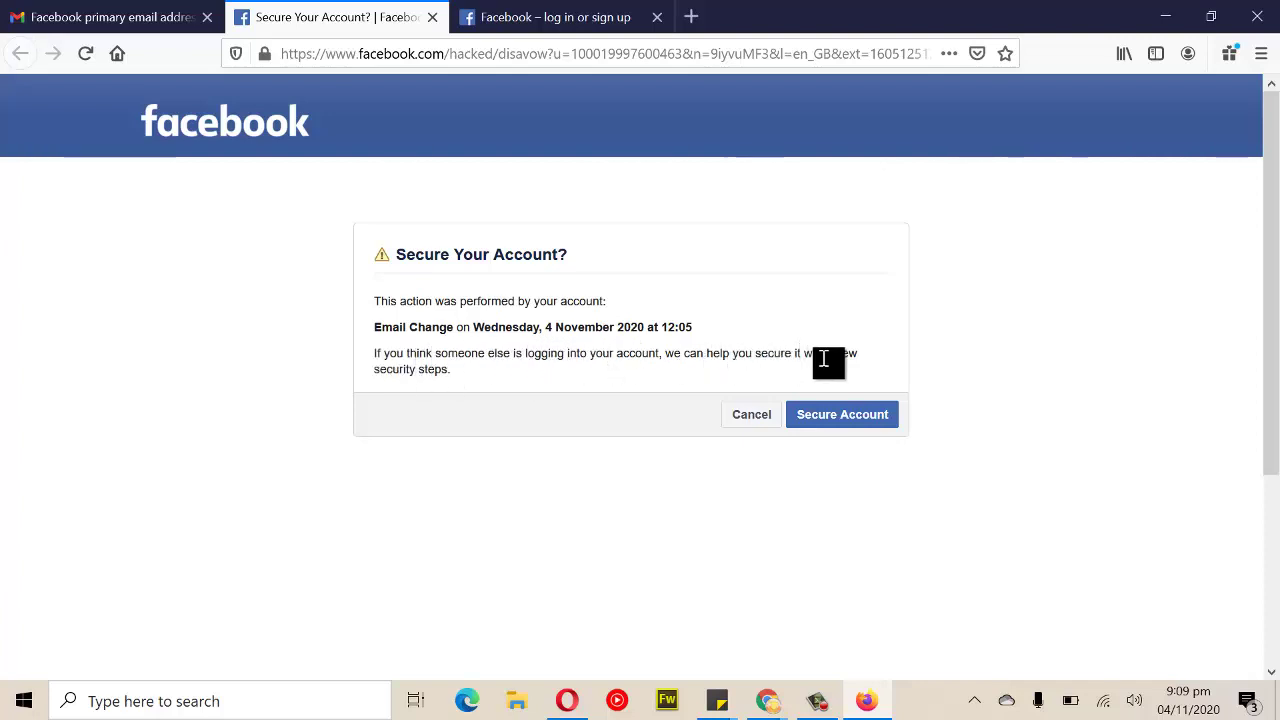
Step: Choose Secure Account, then continue past the 'Secure your account' notice to the identity check options
left_click(853, 422)
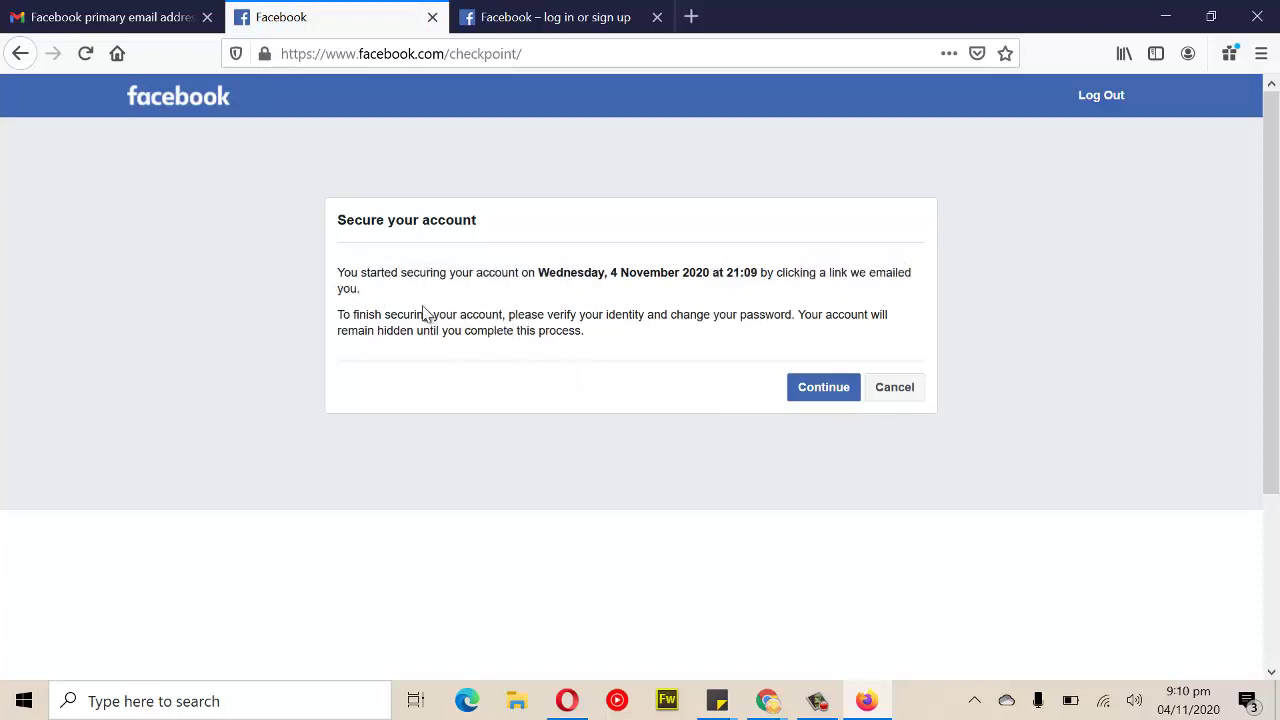
left_click(819, 391)
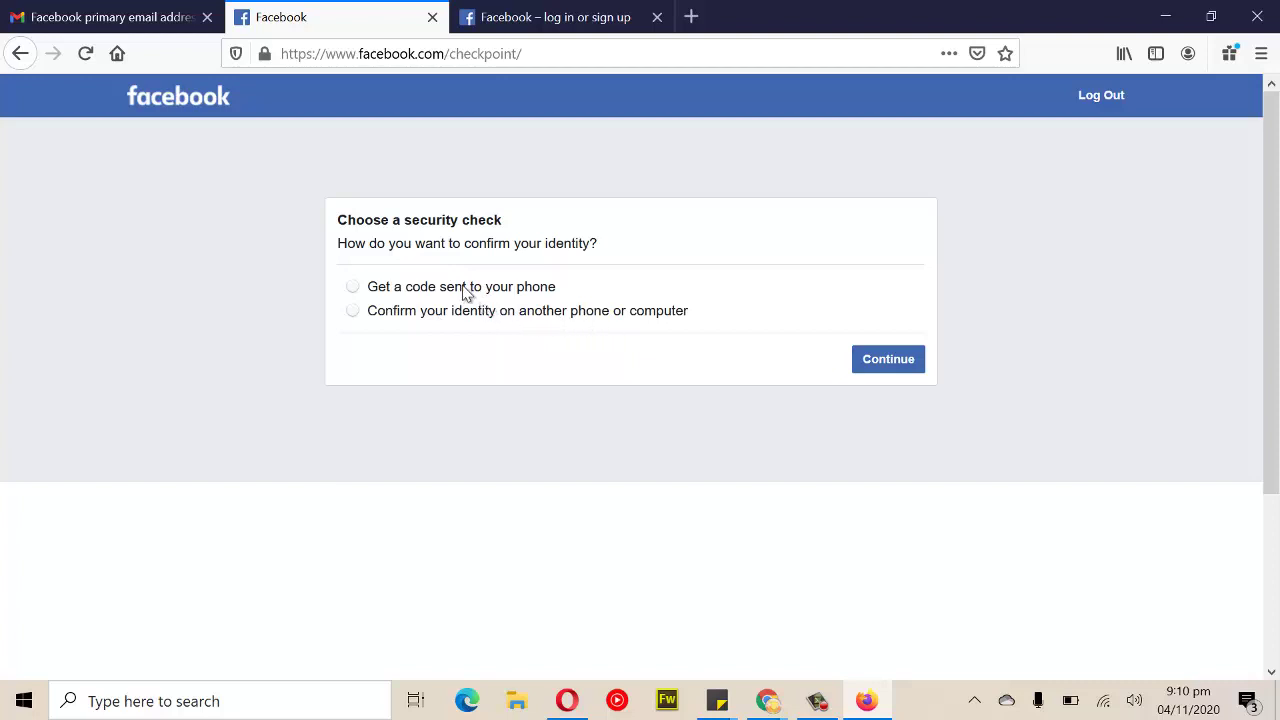
Step: Pick 'Get a code sent to your phone' as the security check and continue
left_click(463, 292)
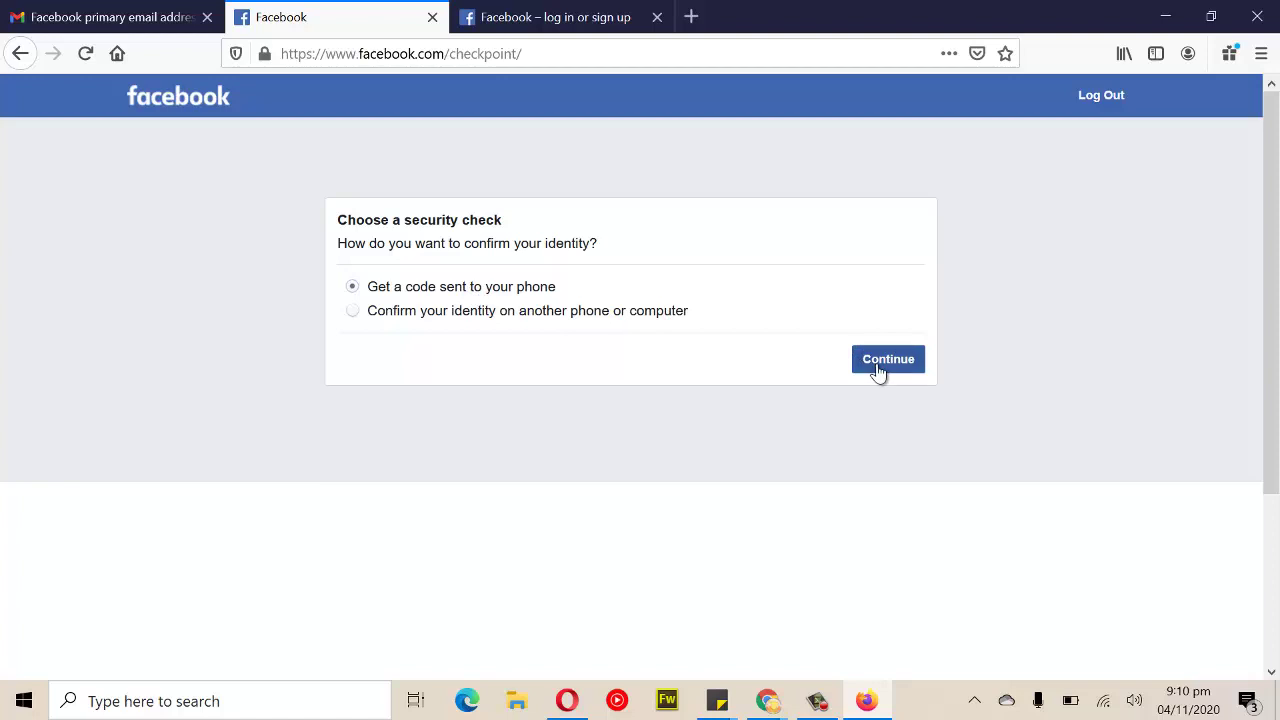
left_click(536, 315)
left_click(530, 290)
left_click(896, 359)
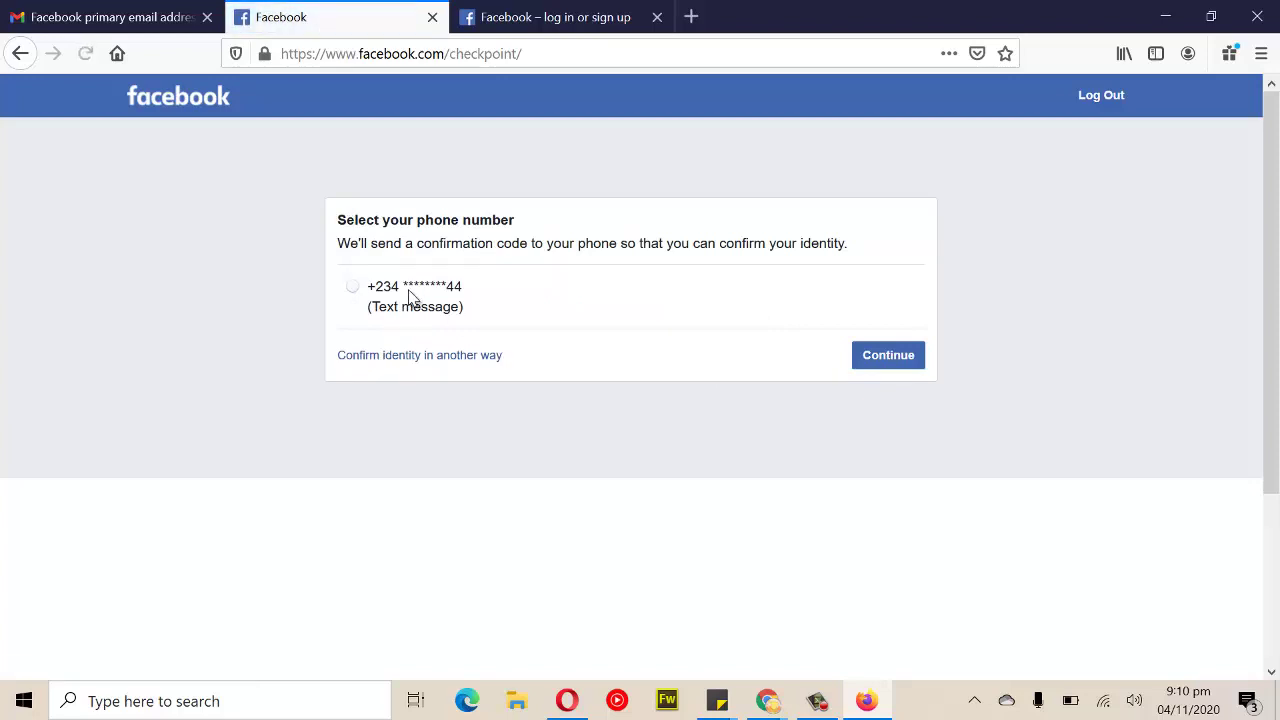
Step: Select the account's masked phone number for a text message and send the confirmation code
left_click(353, 289)
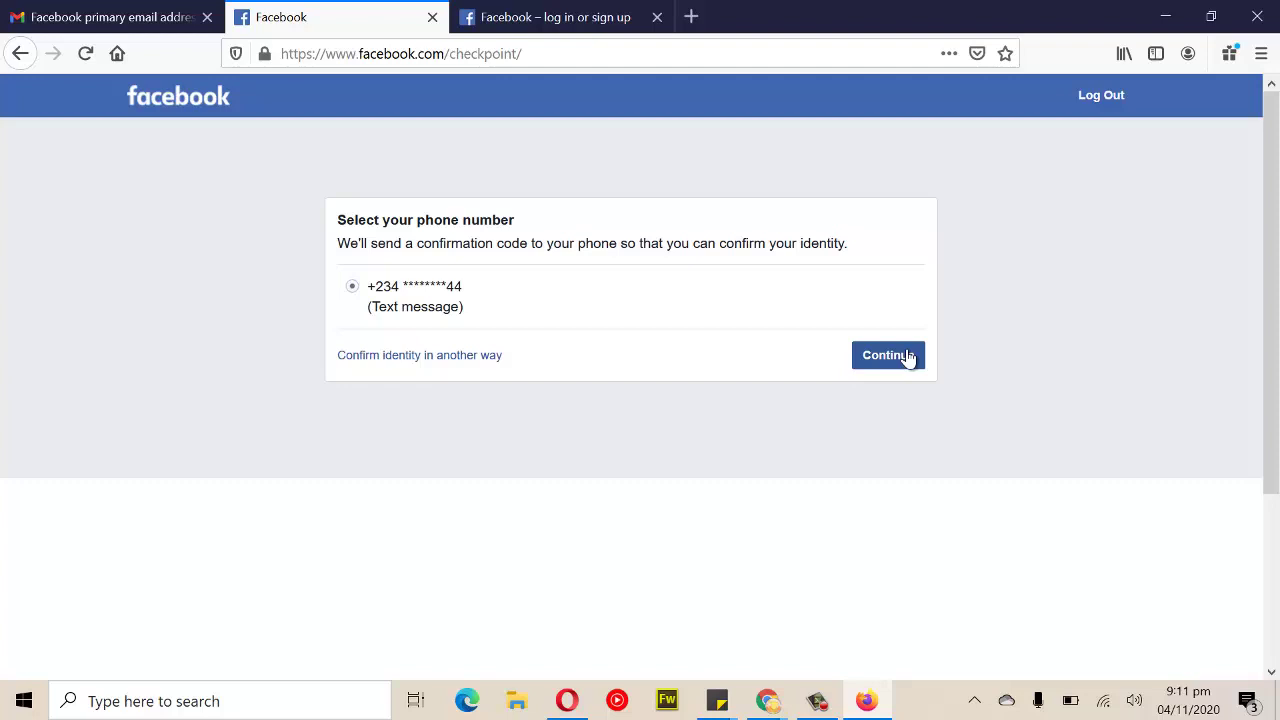
left_click(908, 358)
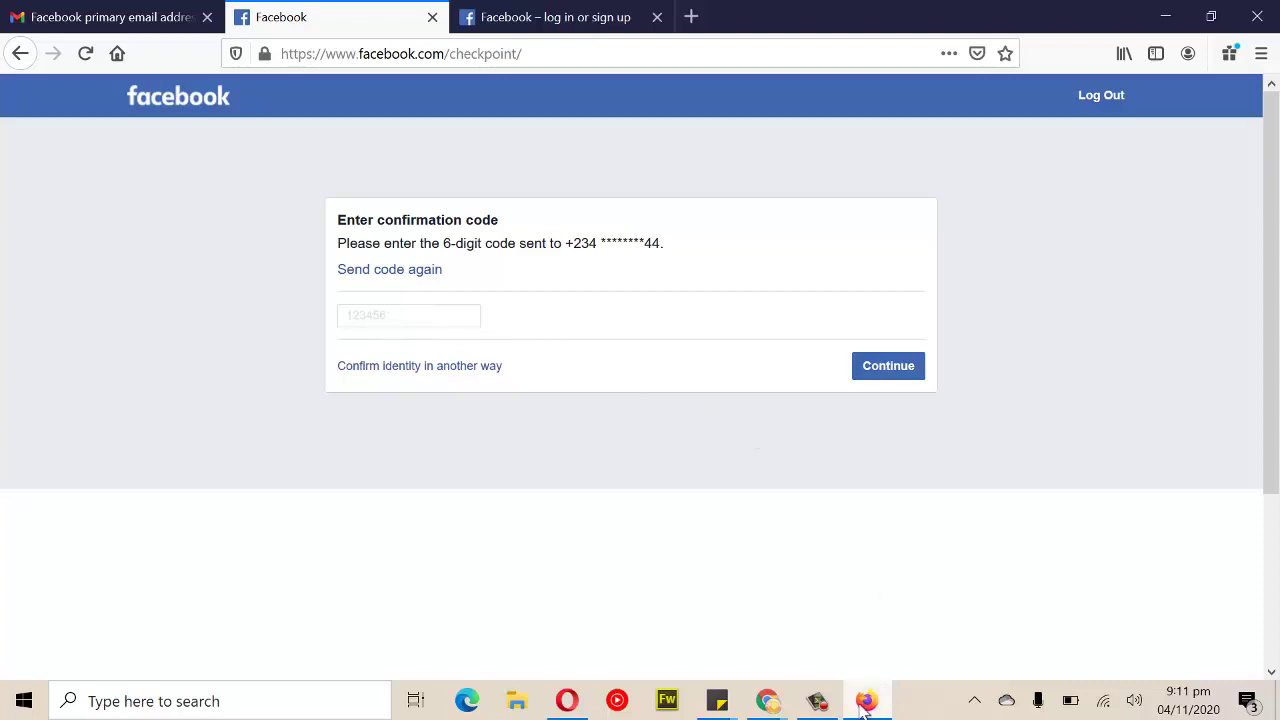
Step: Switch to the third tab, 'Facebook – log in or sign up'
mouse_move(876, 705)
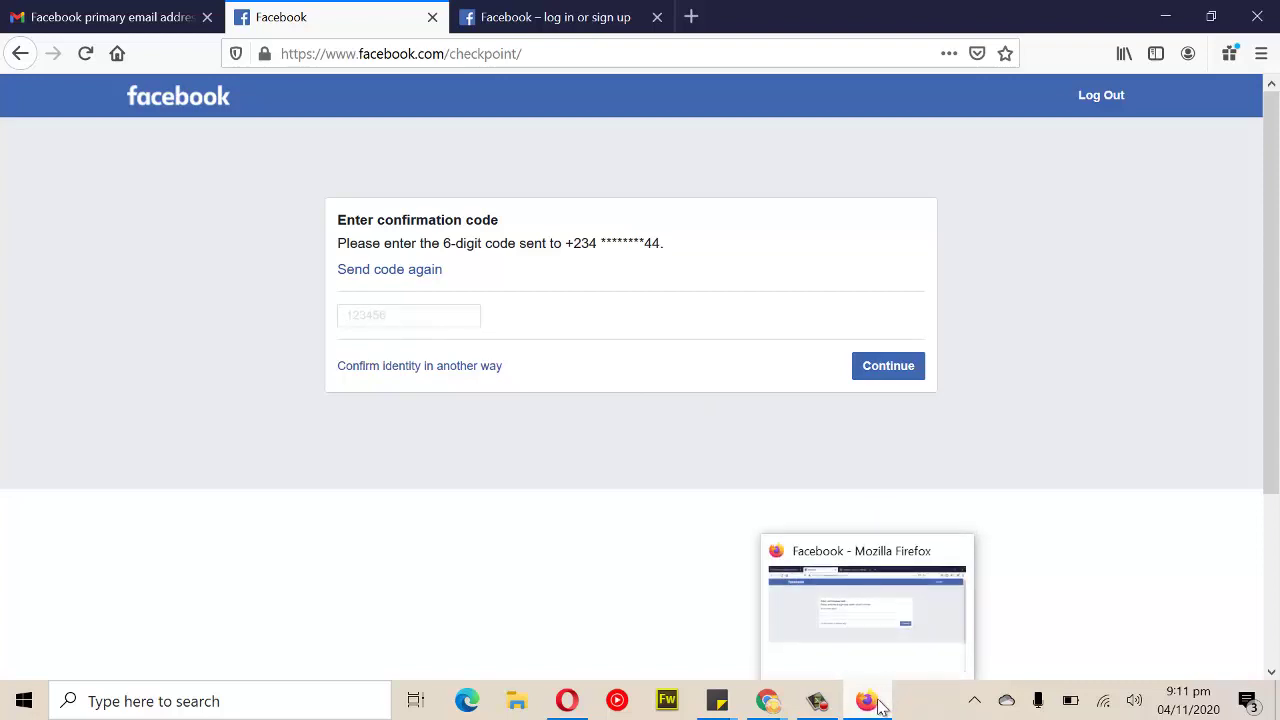
mouse_move(830, 706)
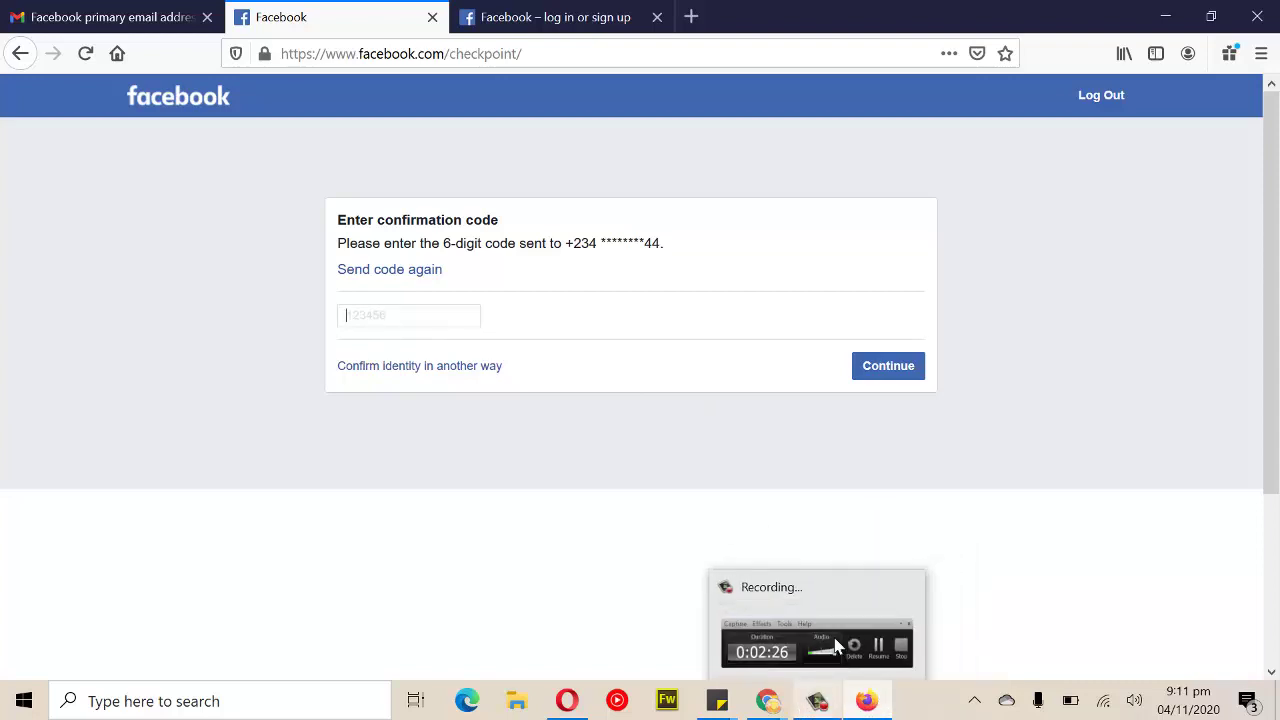
left_click(836, 645)
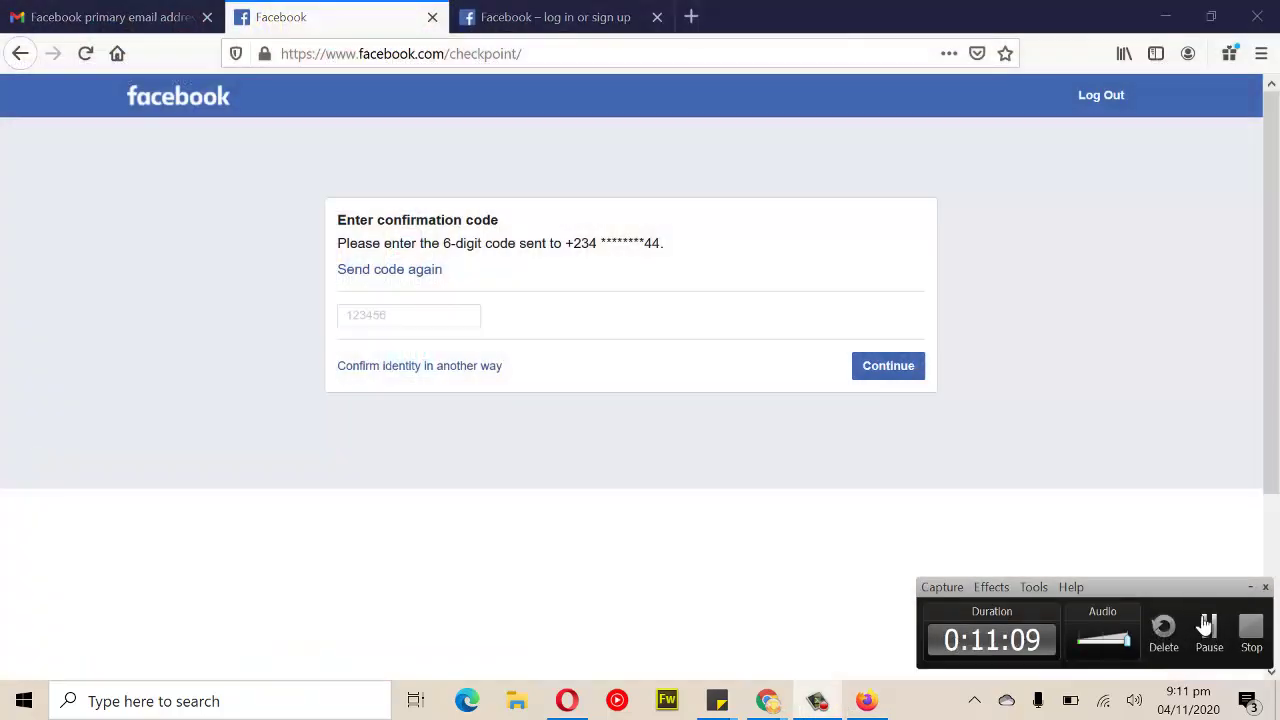
left_click(1205, 625)
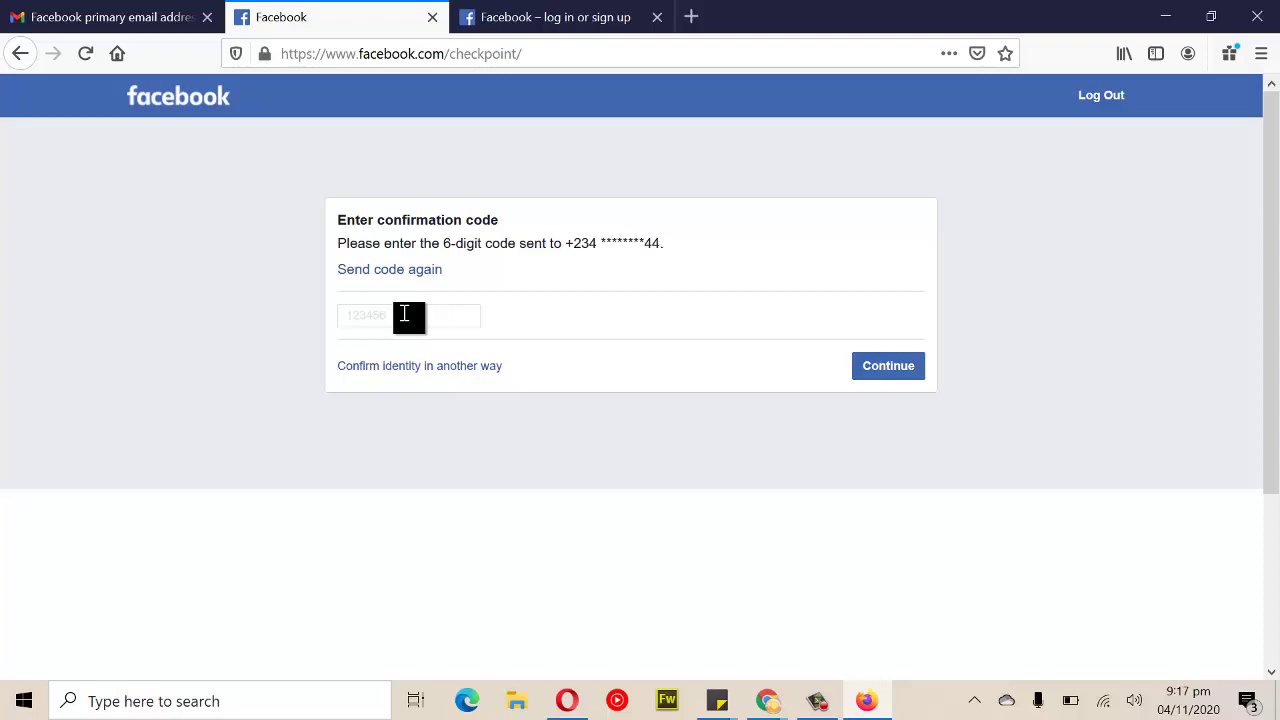
left_click(560, 17)
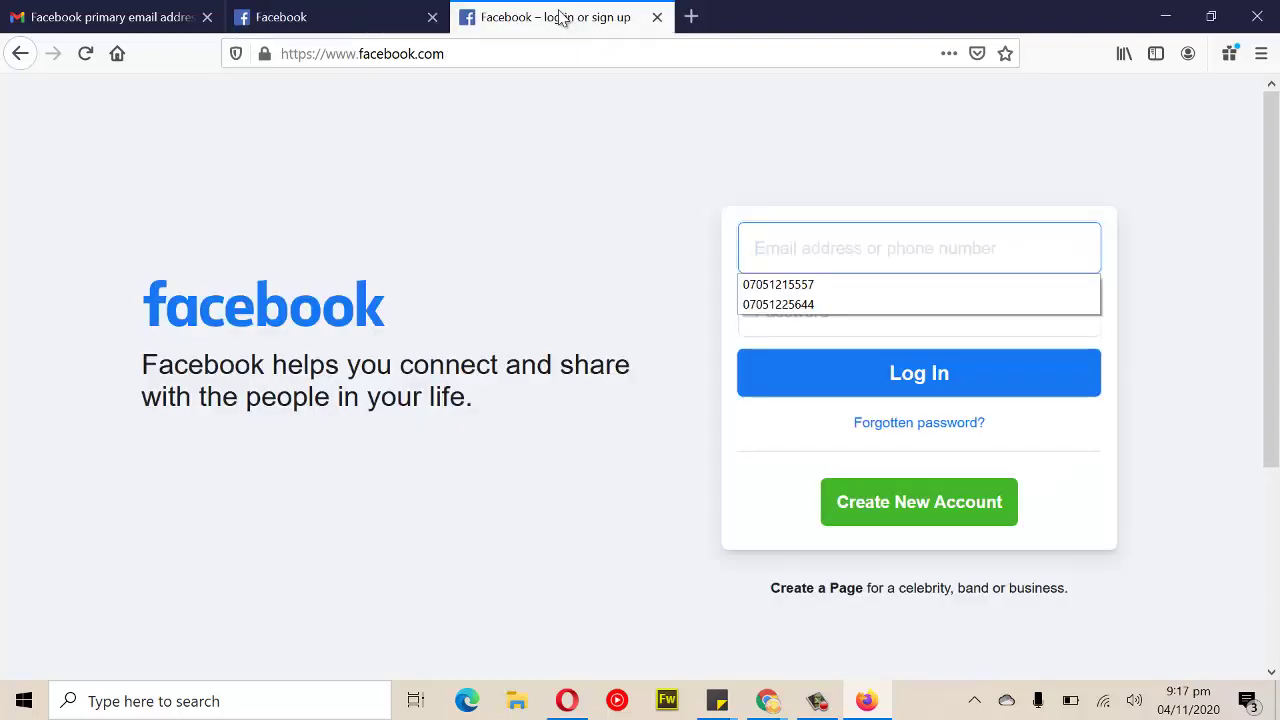